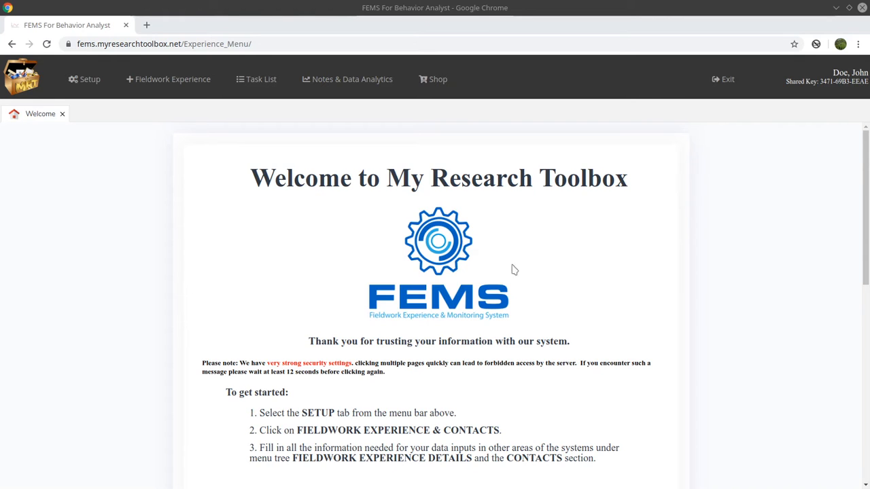
Review the organization, supervisee and supervisor lists in the fieldwork experience contacts.
left_click(86, 79)
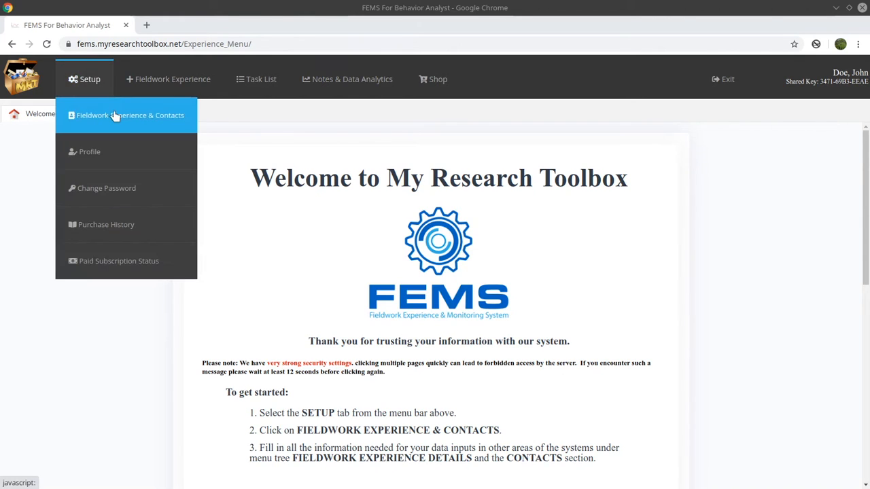
left_click(129, 117)
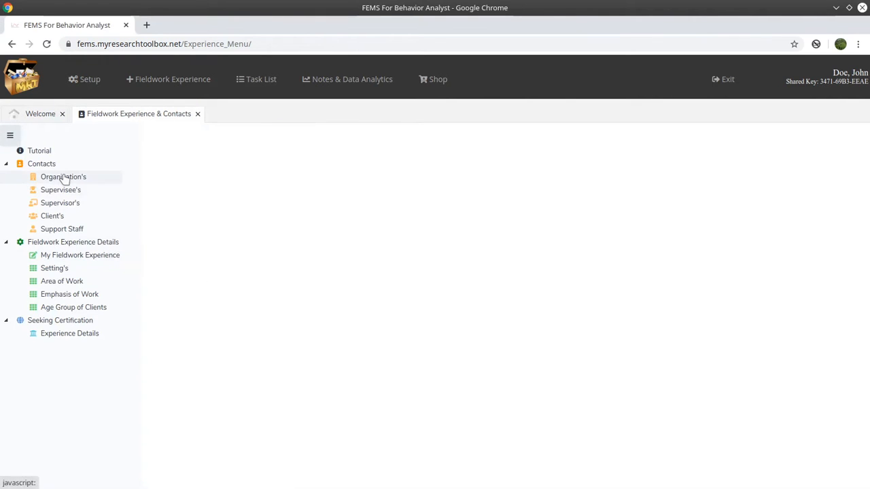
left_click(63, 177)
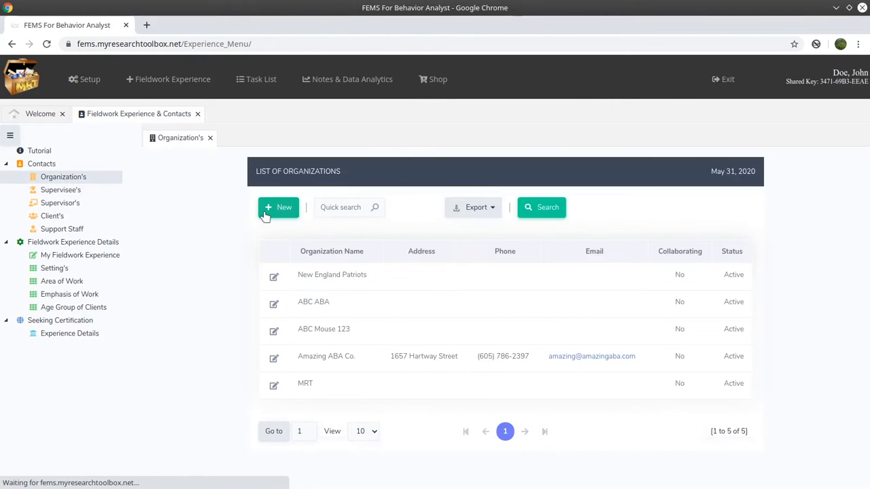
left_click(68, 191)
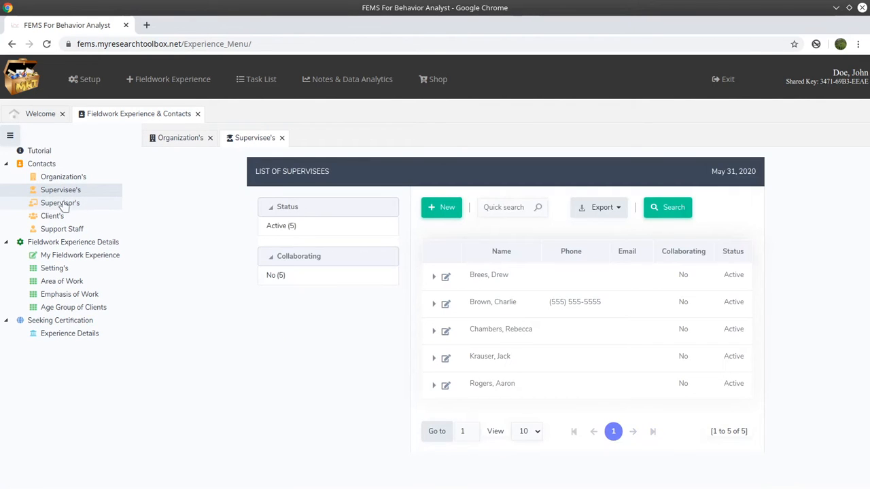
left_click(64, 203)
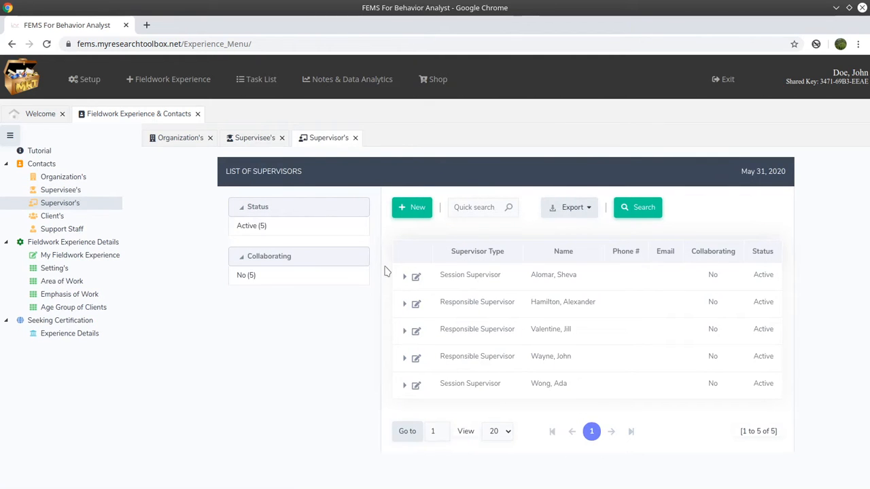
Open My Data for the supervising task list assignments.
mouse_move(345, 89)
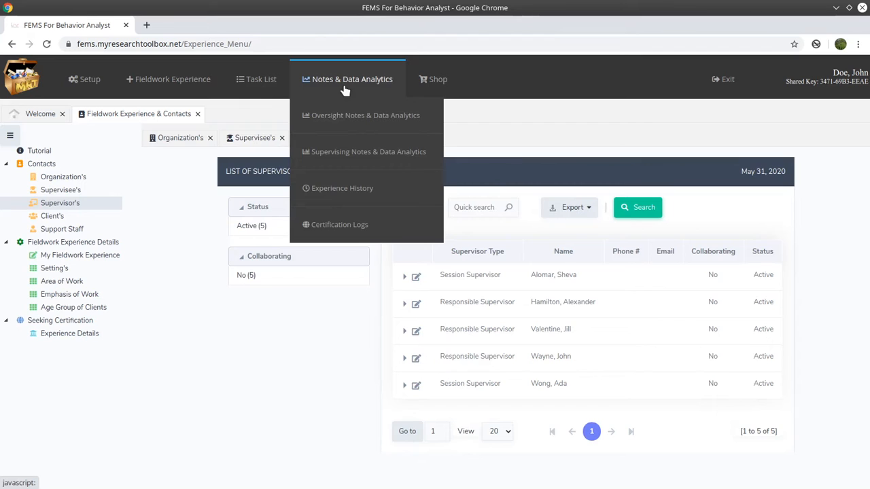
mouse_move(248, 80)
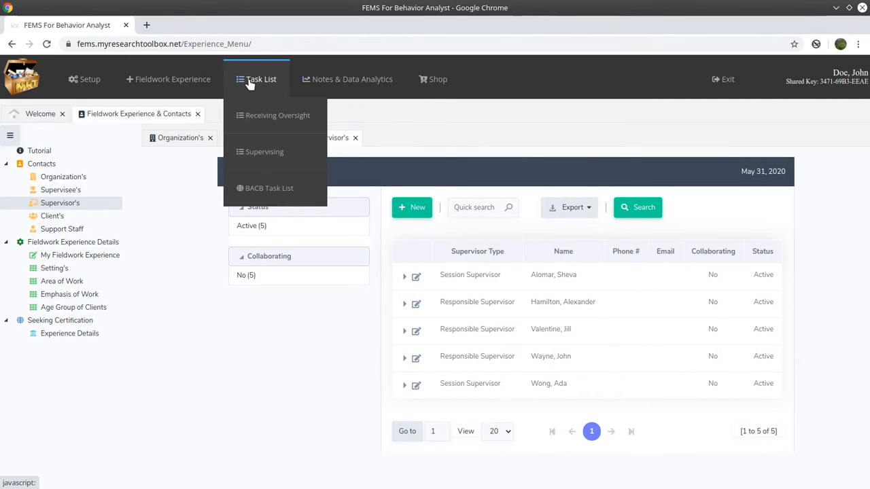
mouse_move(262, 152)
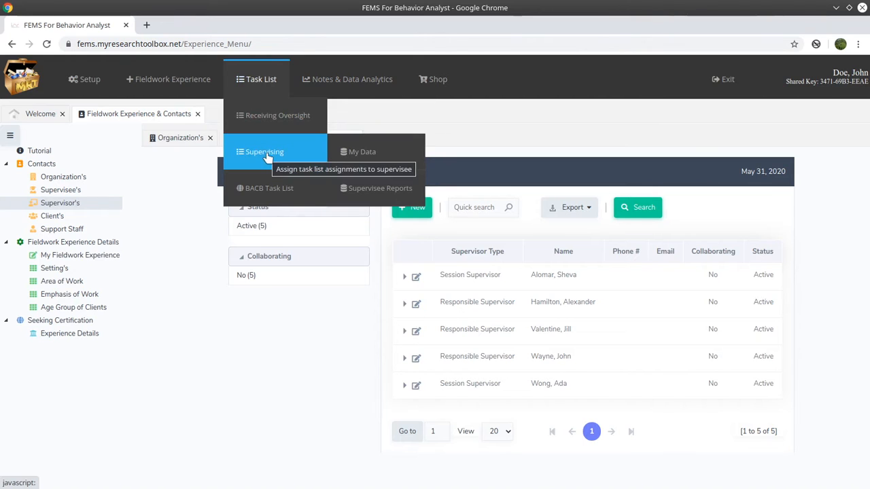
left_click(372, 152)
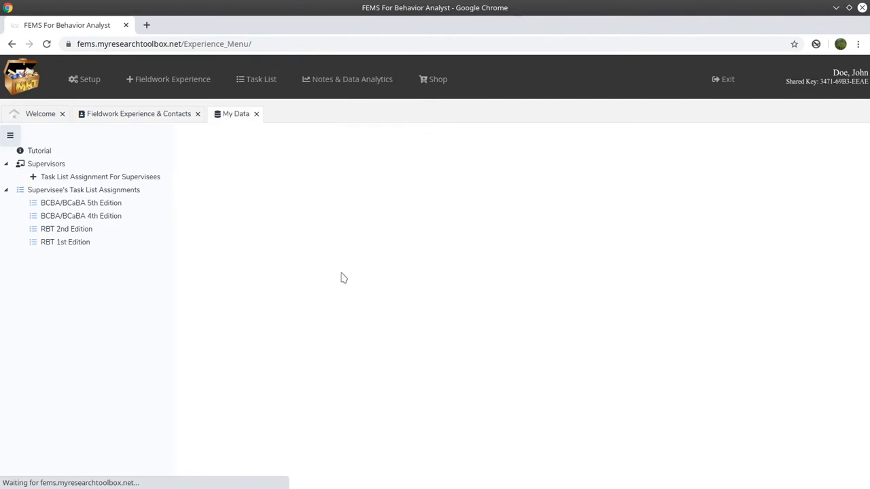
Examine the trainees offered for organization MRT in a new supervisee task assignment, and close the form unsaved.
left_click(100, 178)
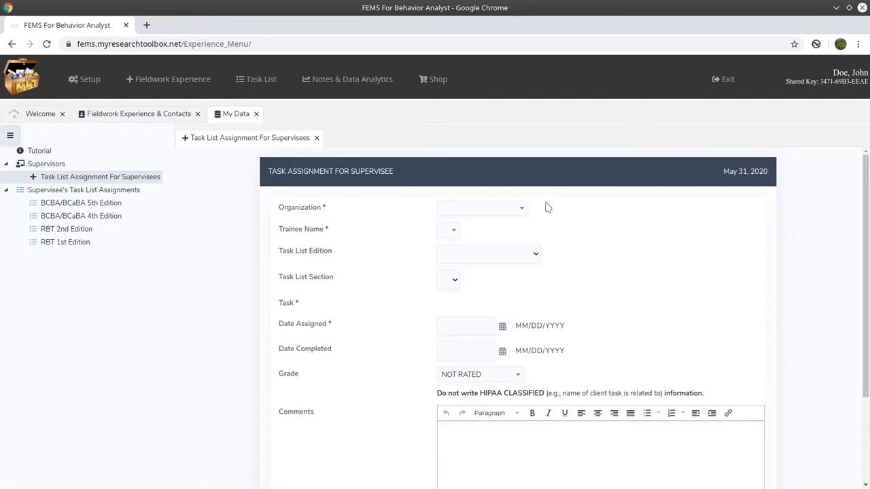
left_click(521, 210)
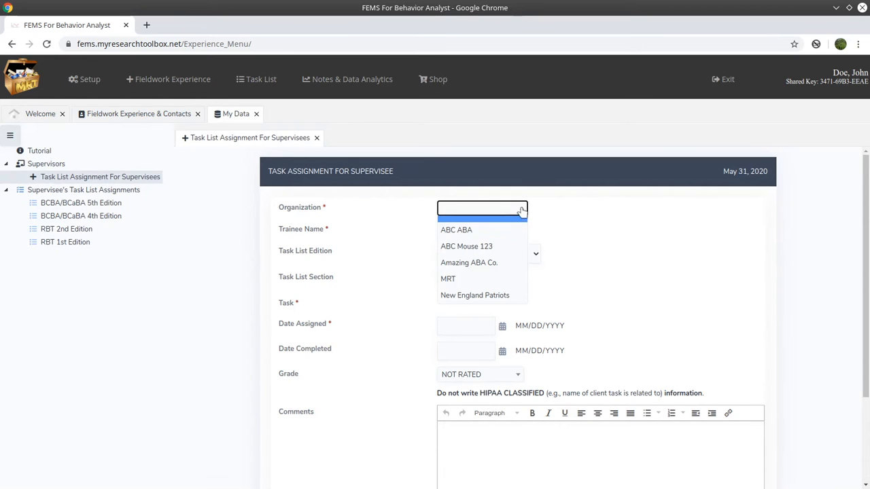
left_click(493, 285)
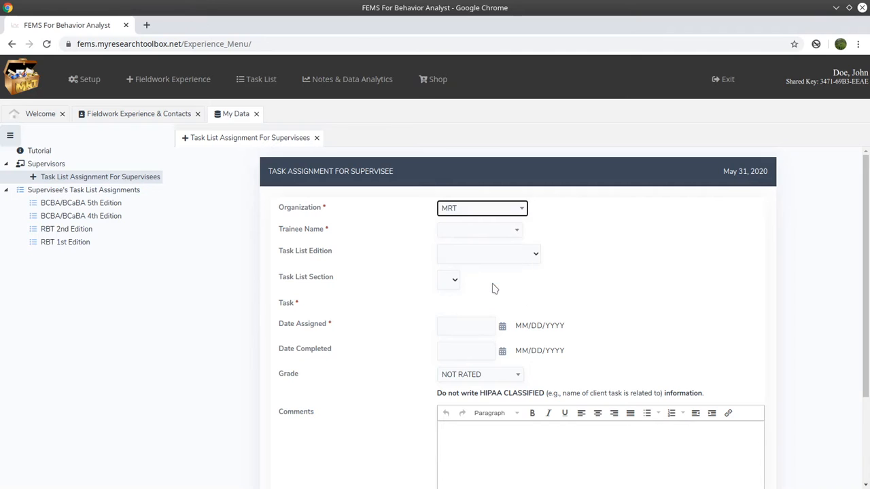
left_click(514, 230)
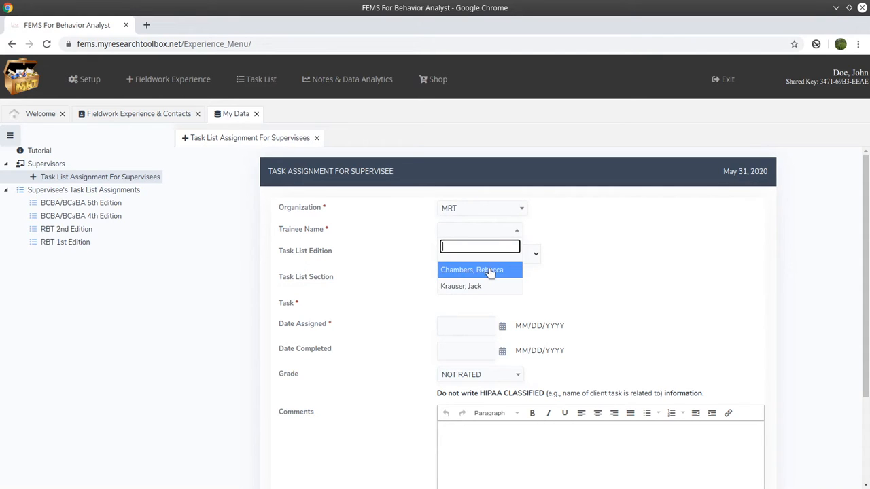
left_click(552, 236)
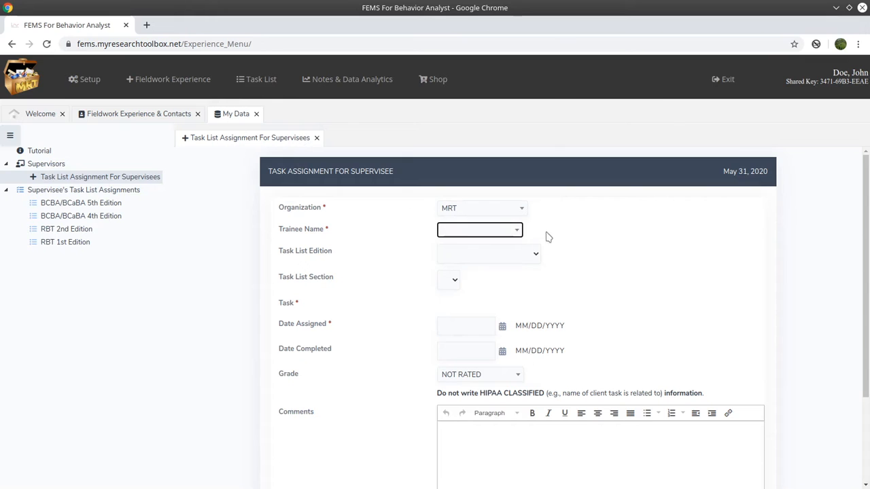
left_click(316, 137)
Open the second listed supervisee's assignments in the BCBA/BCaBA 4th Edition task list, with the side navigation collapsed.
left_click(113, 216)
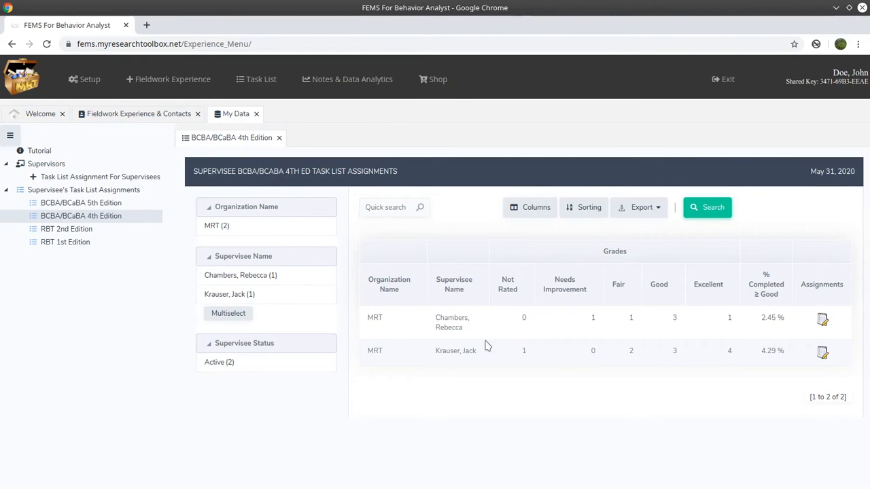
left_click(10, 136)
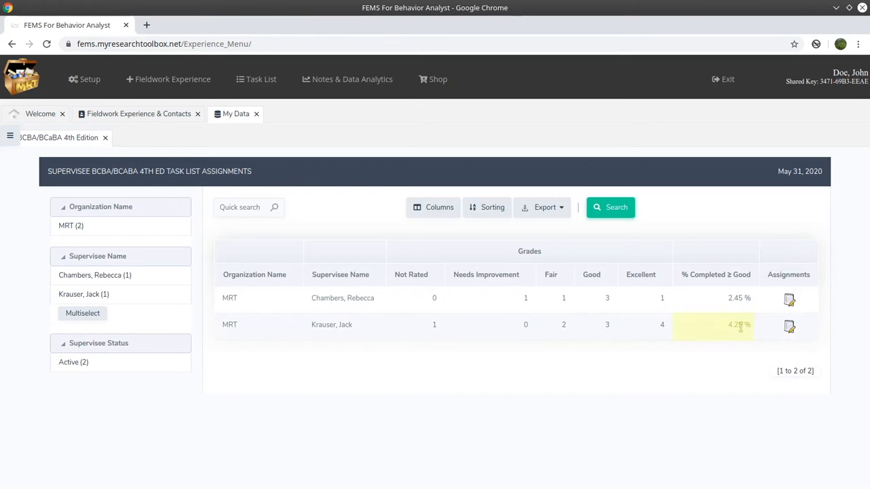
left_click(788, 327)
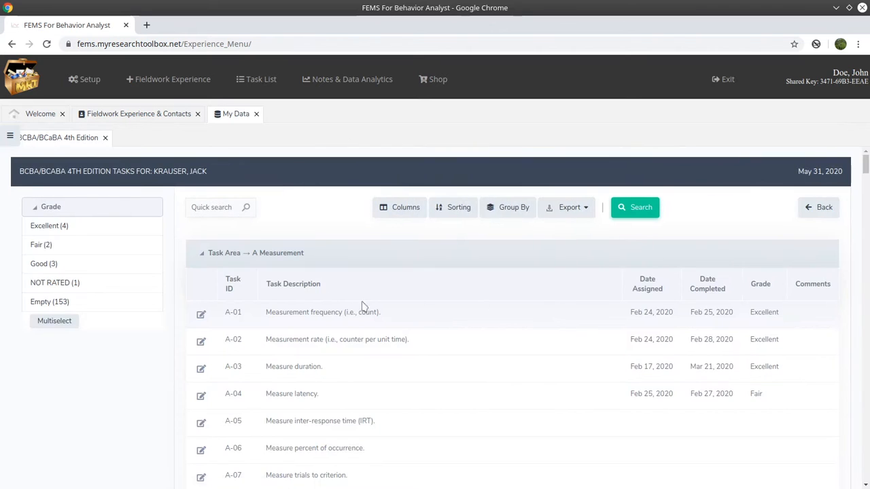
Filter the supervisee's tasks to those with an Empty grade and look through them.
left_click(49, 306)
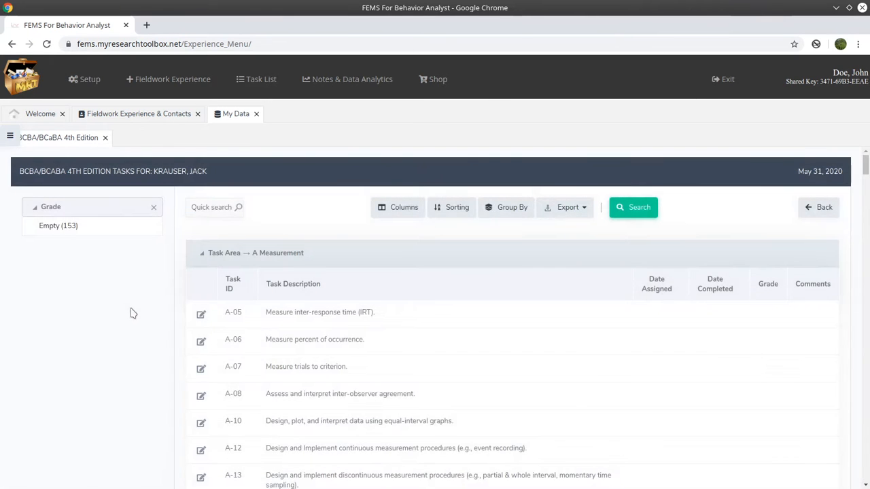
scroll(380, 357, "down", 10)
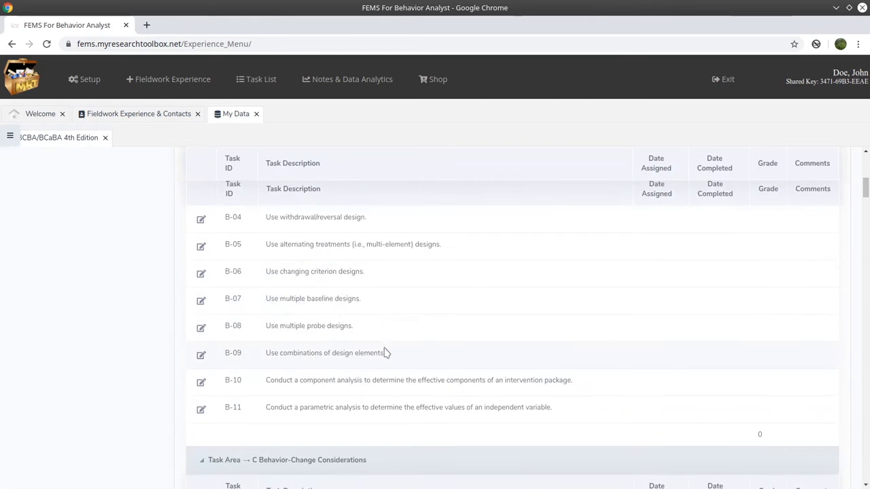
scroll(383, 352, "up", 10)
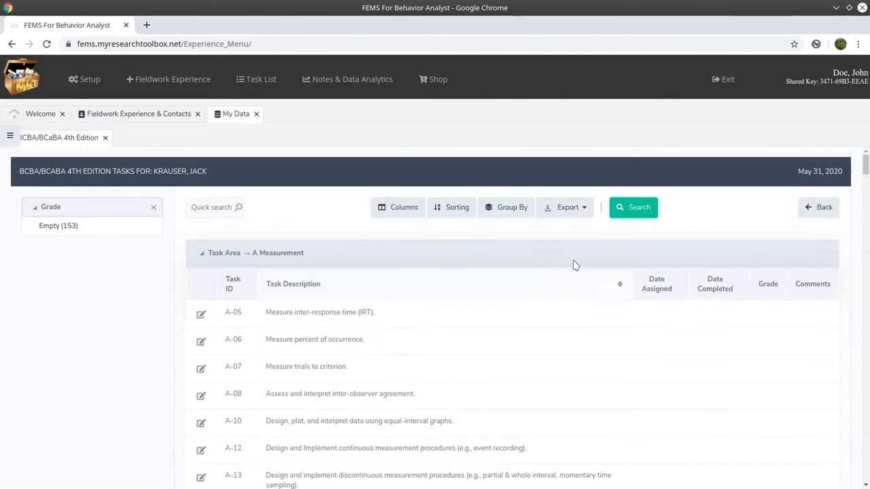
Generate a full-color print version of the complete report for the filtered tasks, review it and close it.
left_click(582, 211)
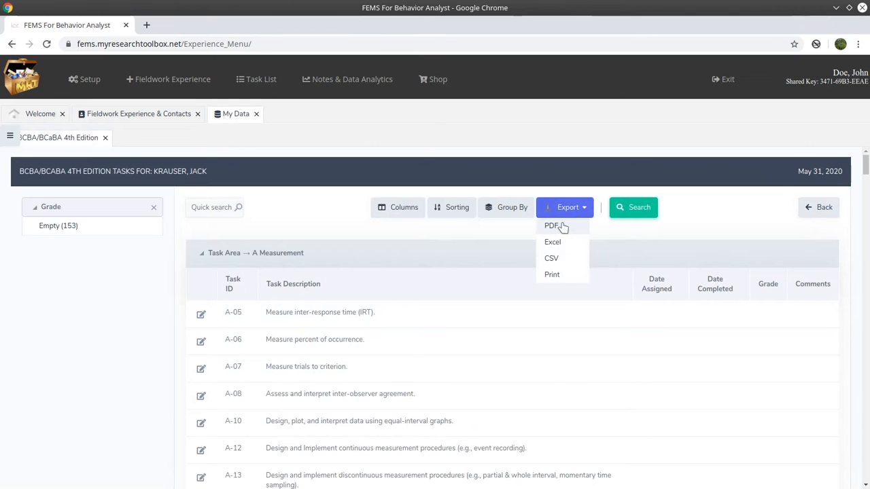
left_click(550, 275)
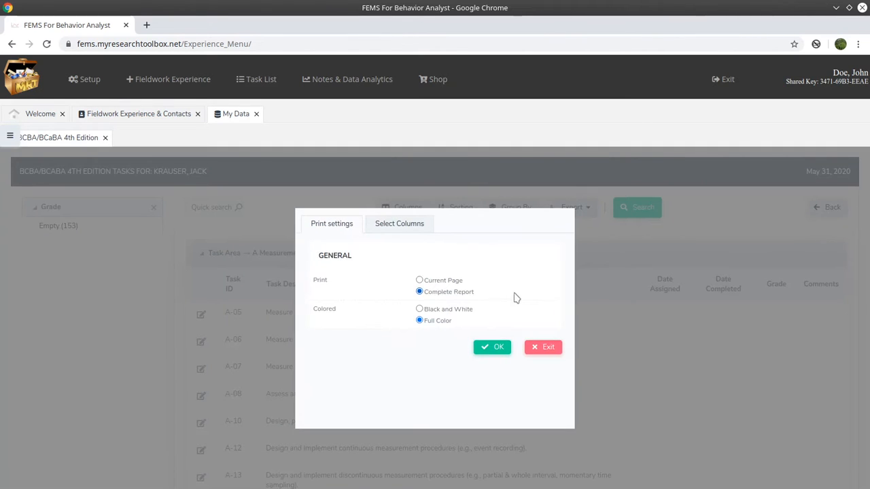
left_click(492, 348)
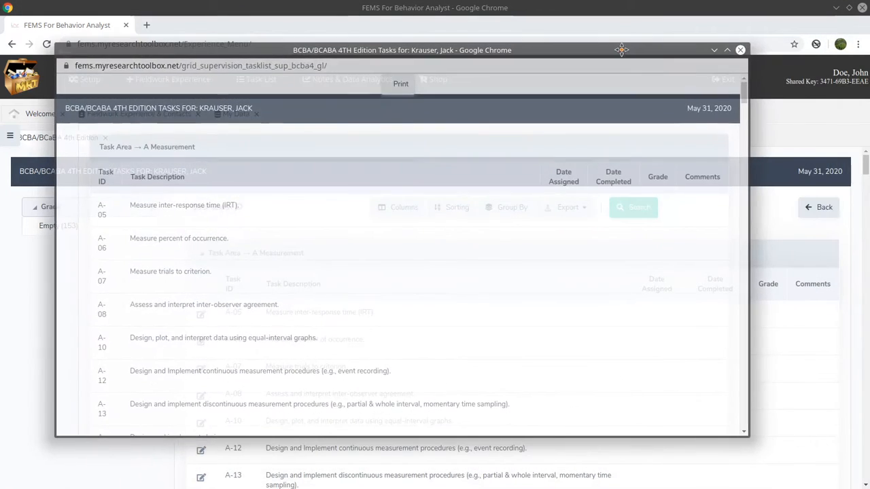
scroll(327, 250, "down", 2)
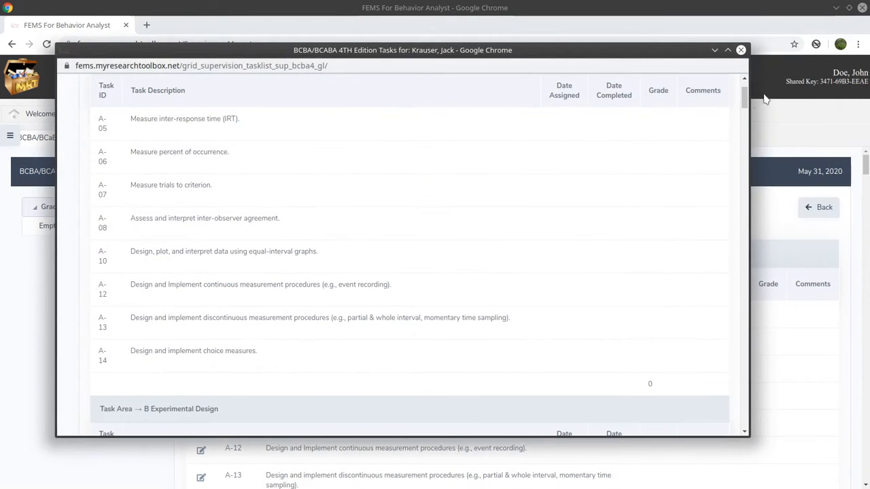
mouse_move(745, 97)
left_mouse_down()
mouse_move(724, 362)
mouse_move(740, 276)
mouse_move(741, 87)
left_mouse_up()
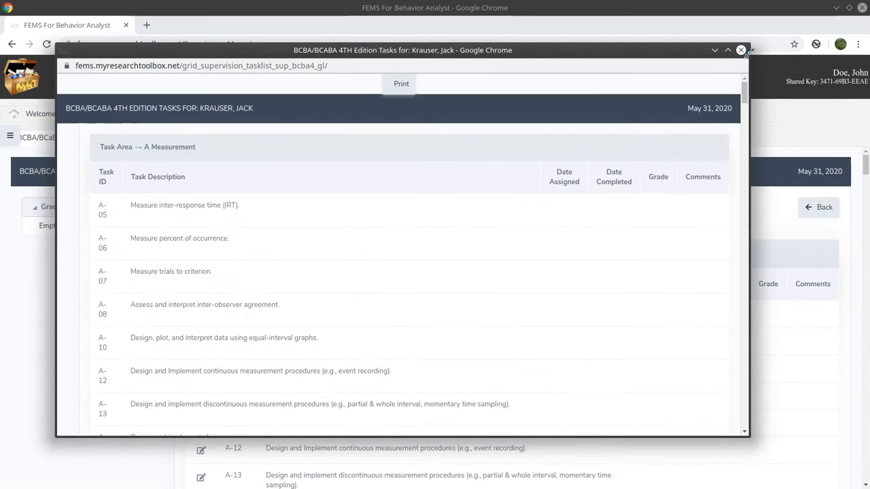
left_click(741, 51)
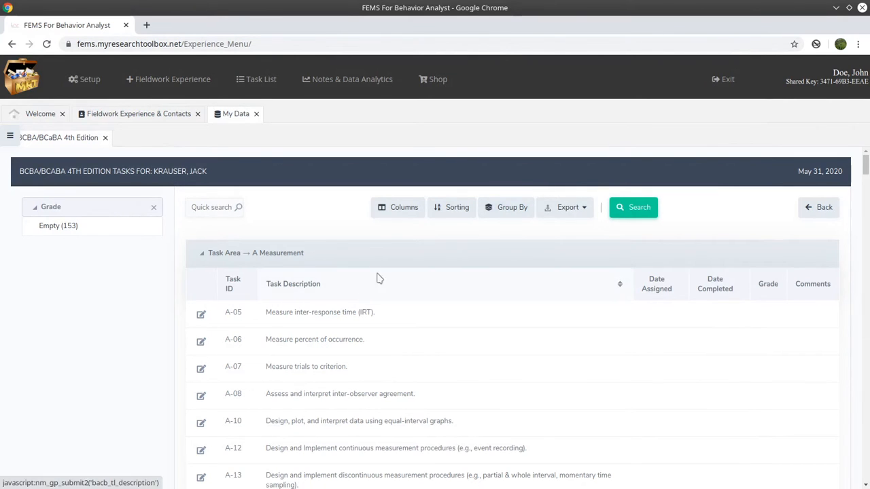
Replace the Empty grade filter with Excellent and review the matching tasks.
left_click(32, 228)
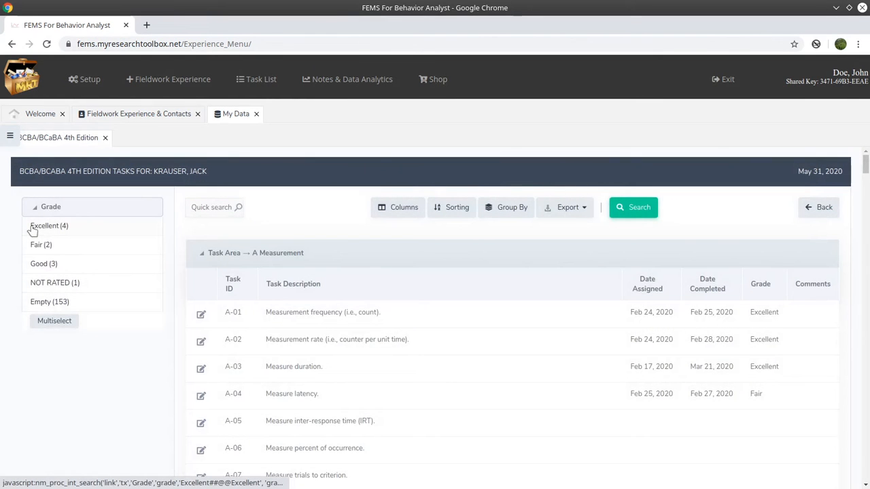
left_click(49, 225)
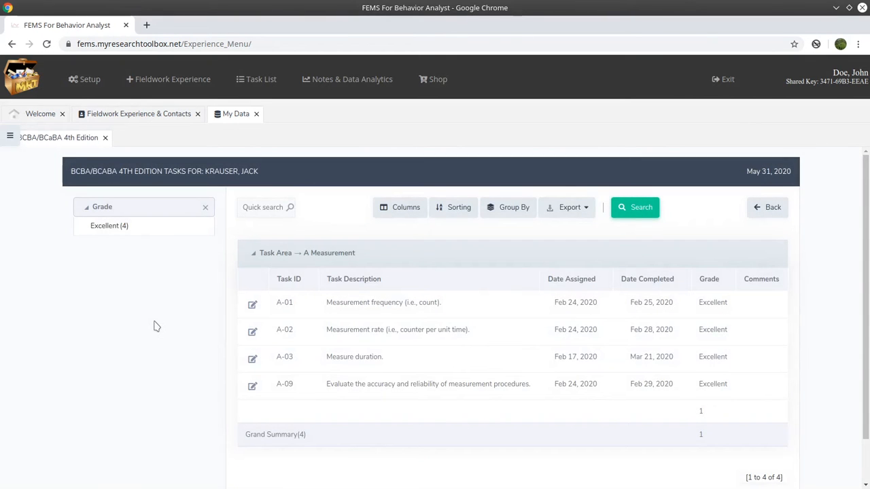
scroll(396, 377, "down", 1)
scroll(398, 378, "up", 1)
Clear the Excellent filter and filter by several grades, leaving out NOT RATED and Empty to keep Excellent, Fair and Good.
left_click(89, 226)
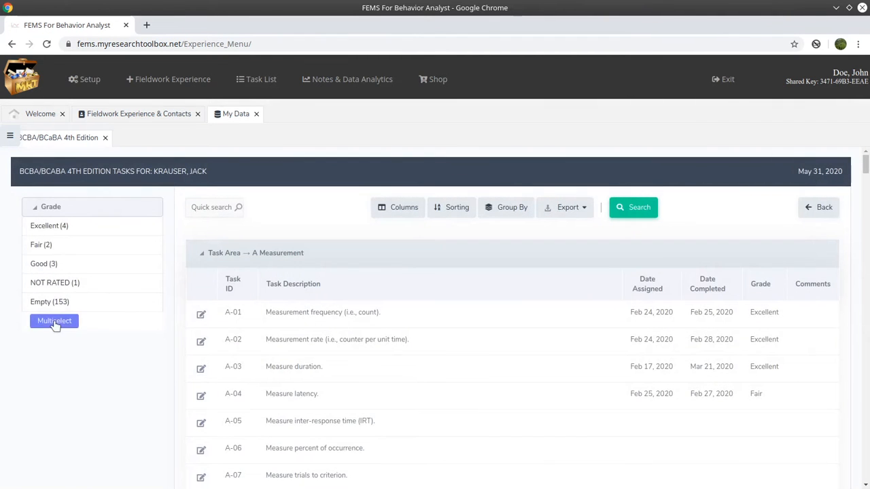
left_click(54, 323)
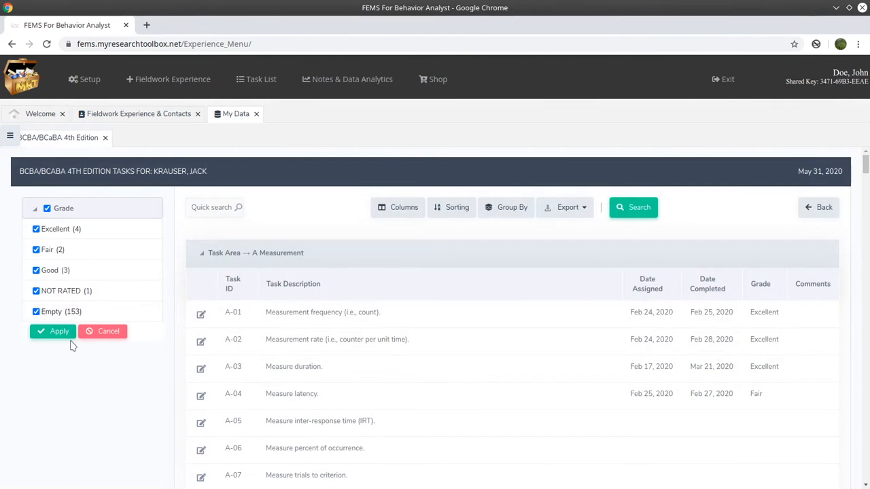
left_click(37, 291)
left_click(36, 312)
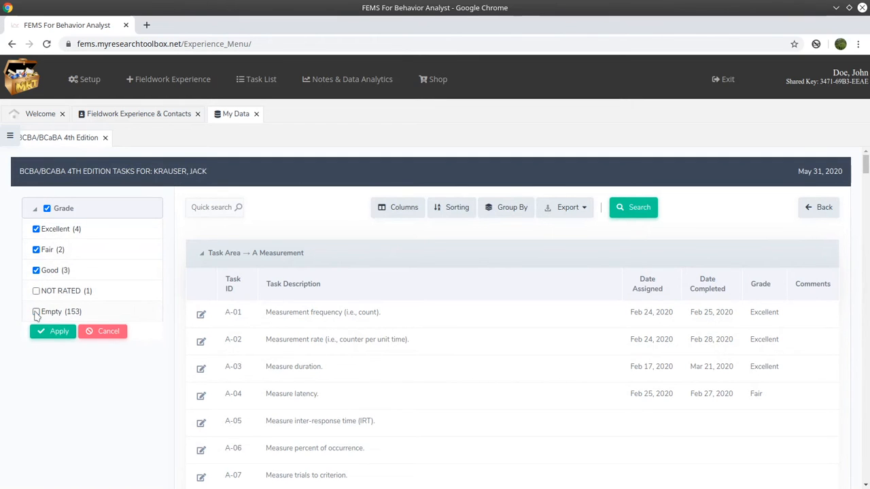
left_click(53, 331)
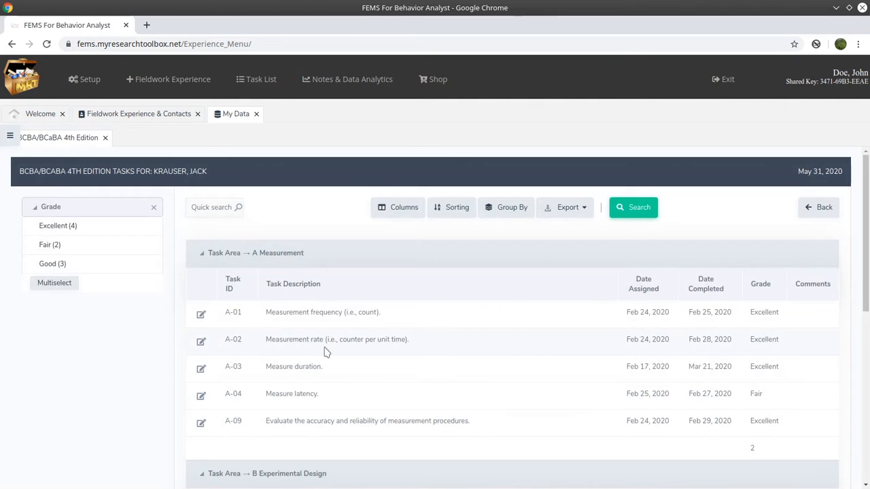
scroll(325, 352, "down", 4)
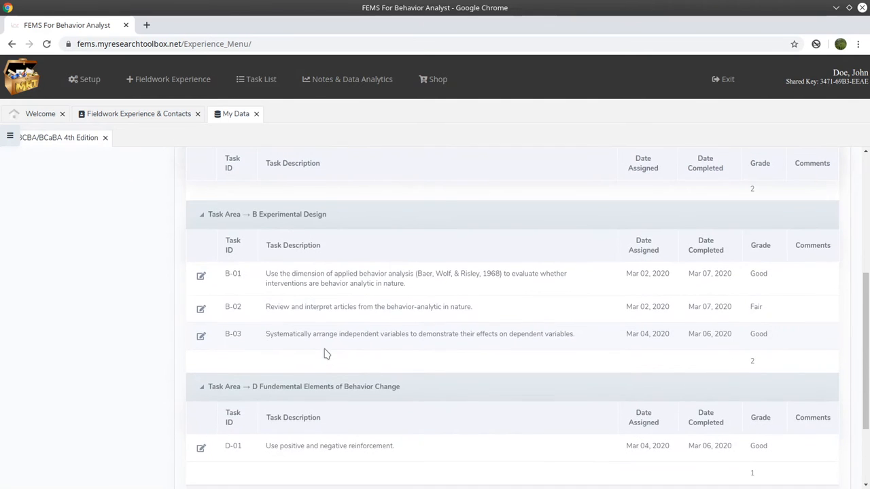
scroll(324, 352, "up", 4)
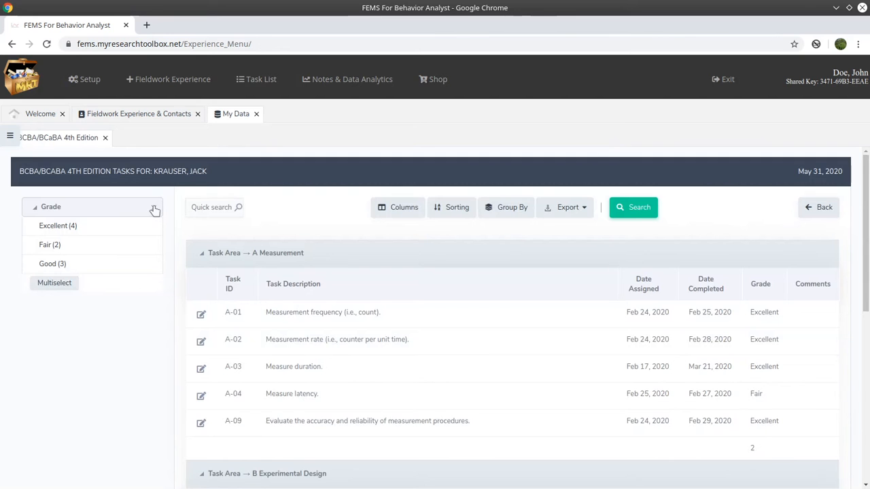
Leave out Good and Fair from the grade filter in turn, and clear the filter to list tasks of every grade.
left_click(38, 264)
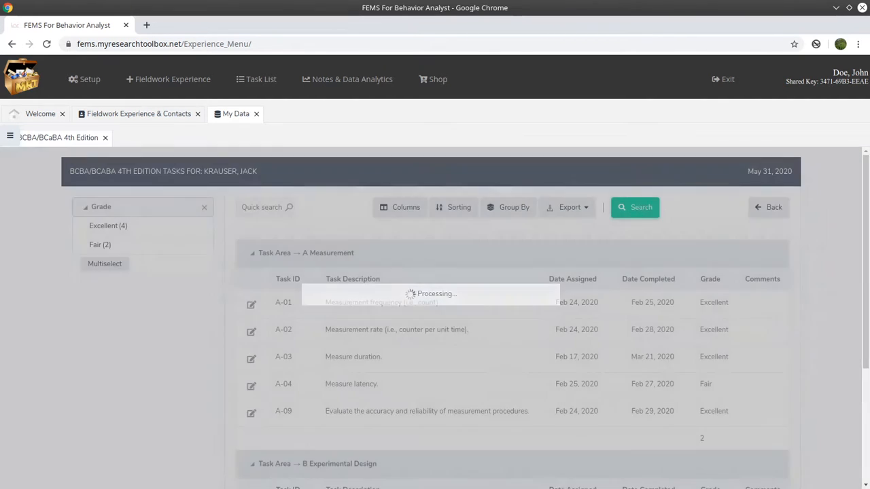
left_click(106, 265)
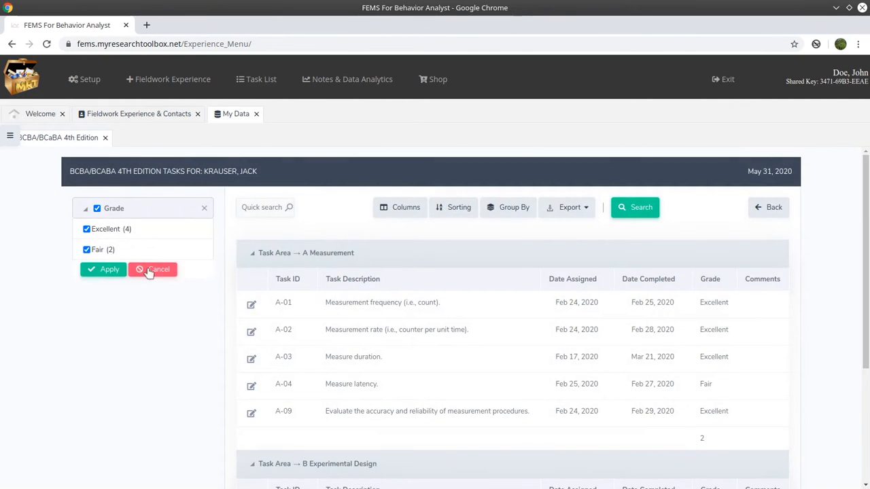
left_click(148, 271)
left_click(90, 249)
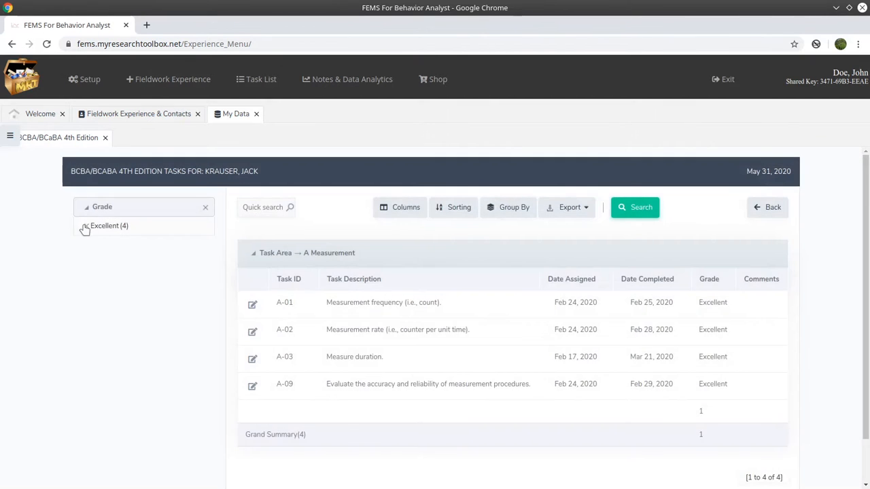
left_click(83, 227)
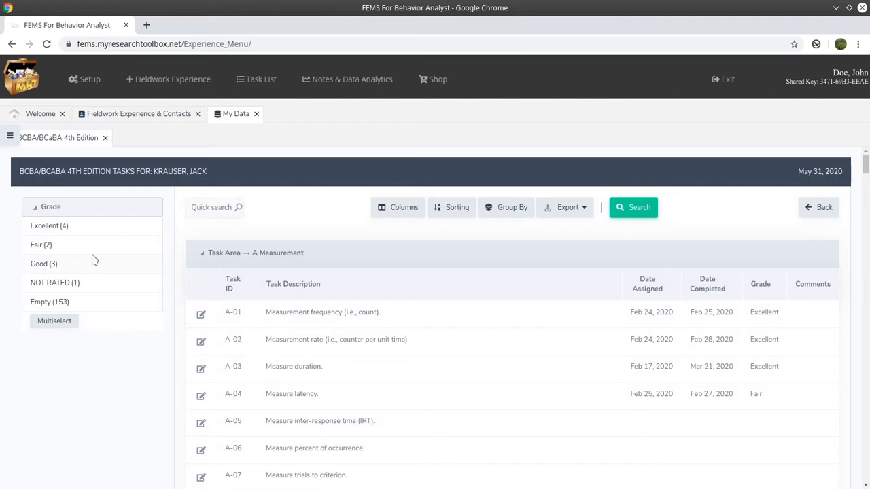
Close the BCBA/BCaBA 4th Edition list and view the supervisees' RBT 2nd Edition and RBT 1st Edition task list assignments.
left_click(105, 137)
left_click(10, 135)
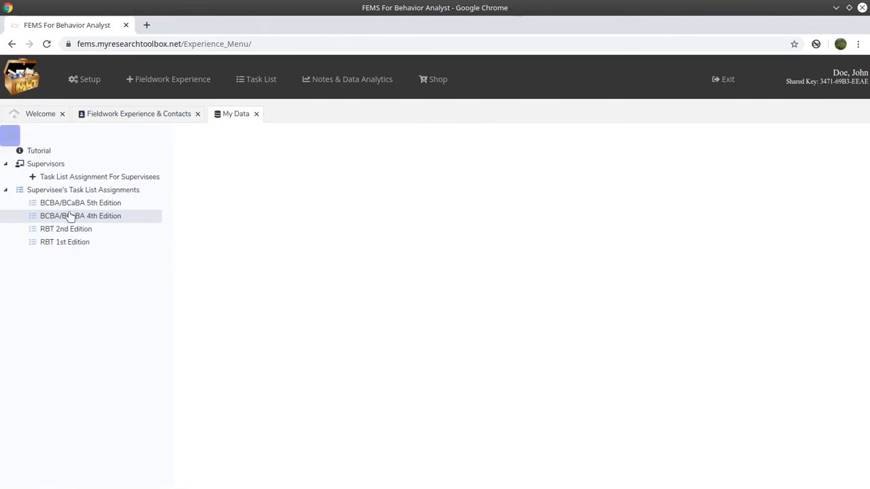
left_click(74, 231)
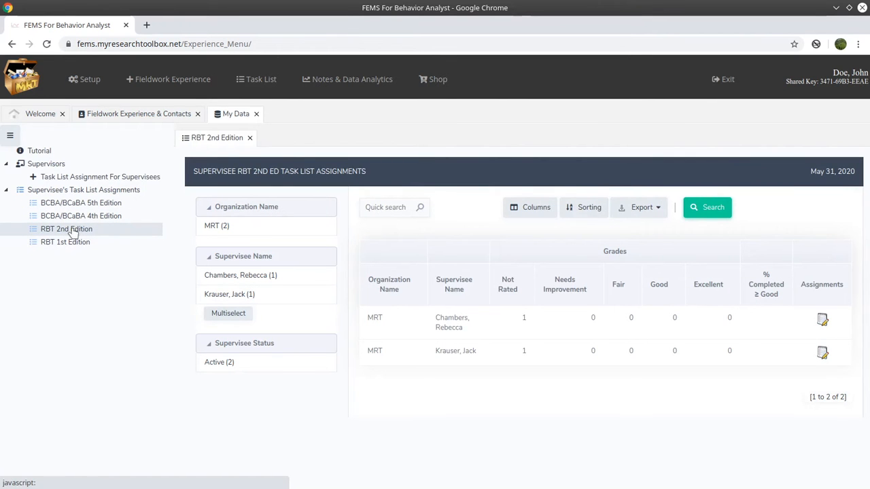
left_click(70, 243)
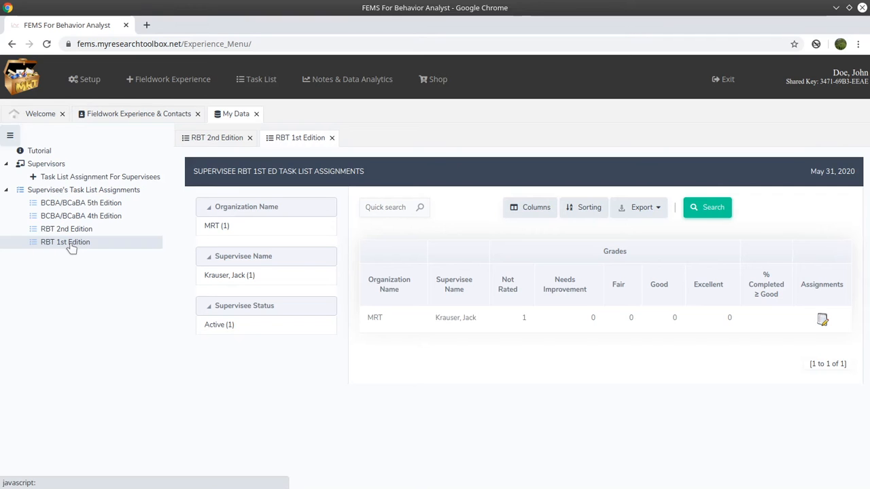
Start a new task list assignment for supervisees with Amazing ABA Co. as the organization and select its trainee.
left_click(75, 178)
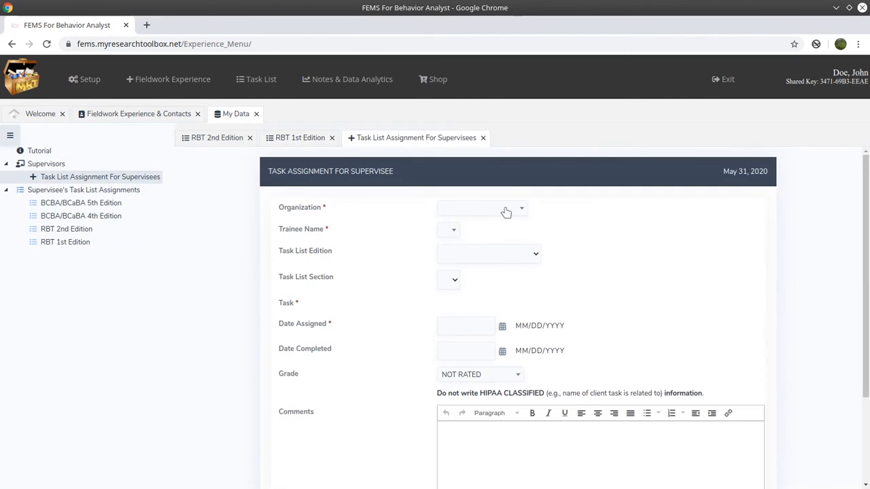
left_click(505, 213)
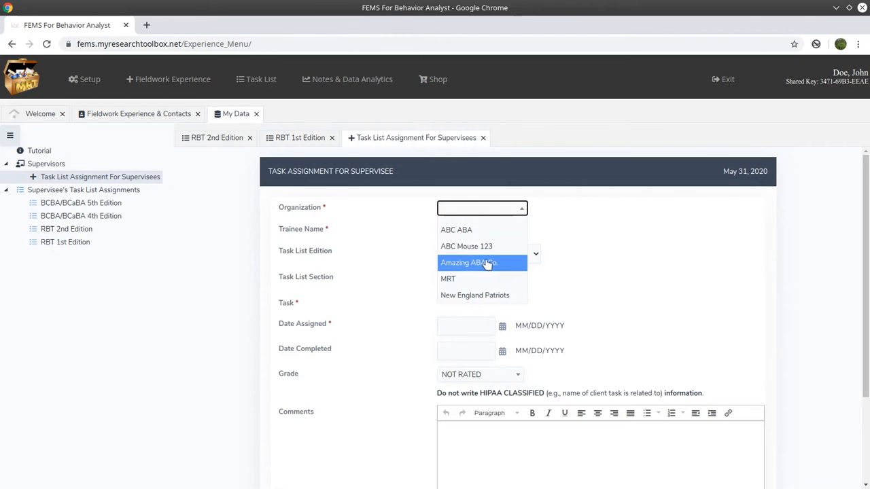
left_click(489, 265)
left_click(493, 233)
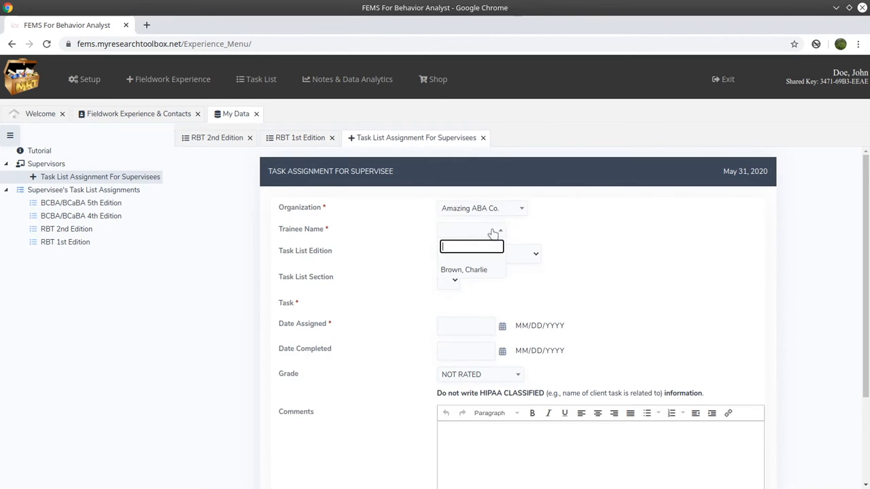
left_click(487, 270)
Choose the BCBA/BCaBA 4th Edition task list, the section FK - Measurement Concepts and task FK-47.
left_click(532, 254)
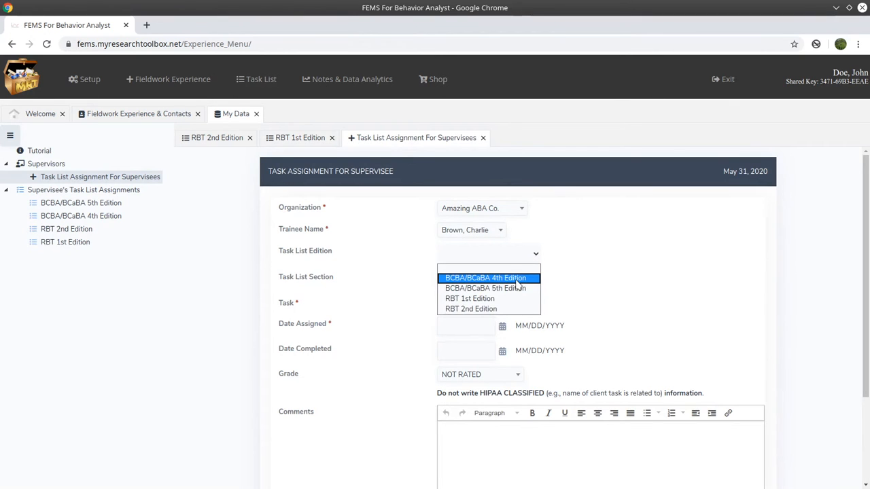
left_click(489, 278)
scroll(519, 317, "down", 1)
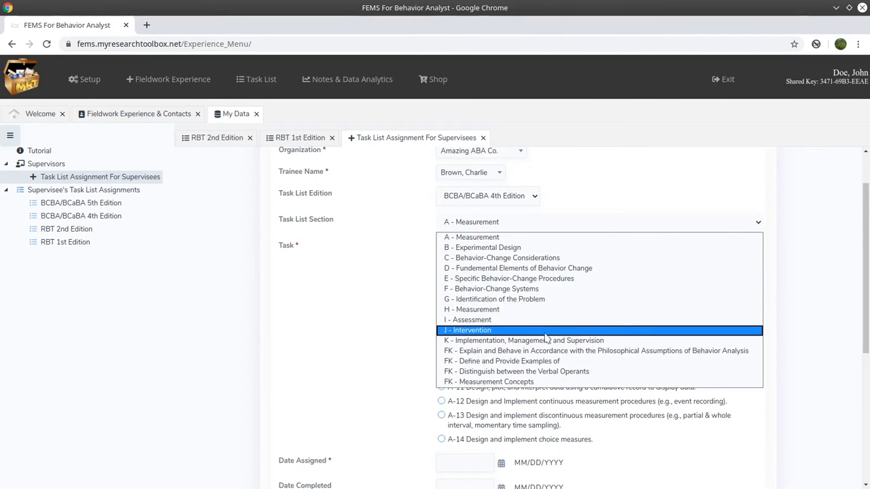
left_click(529, 382)
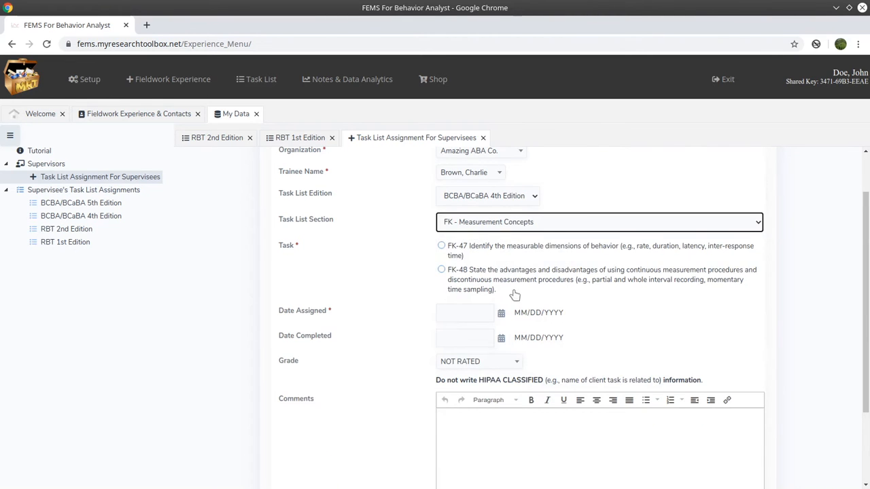
left_click(451, 250)
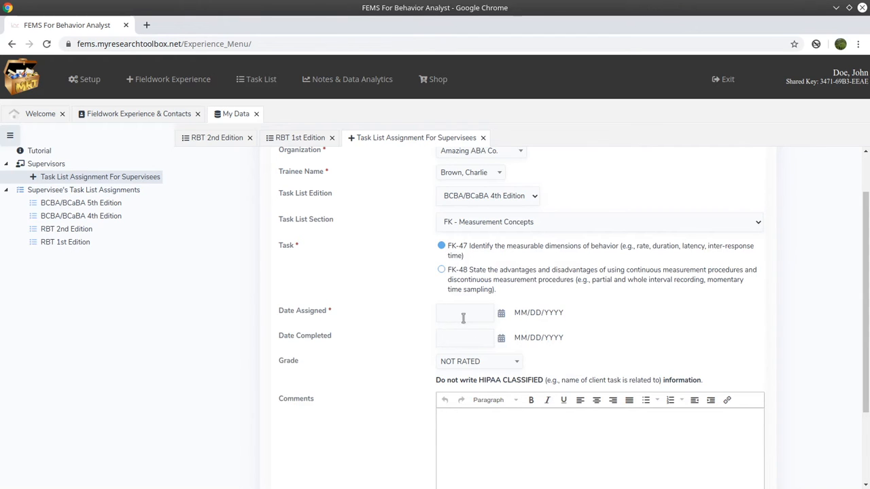
Set the assigned date to 05/01/2020 and look through the grade options, keeping NOT RATED.
left_click(502, 313)
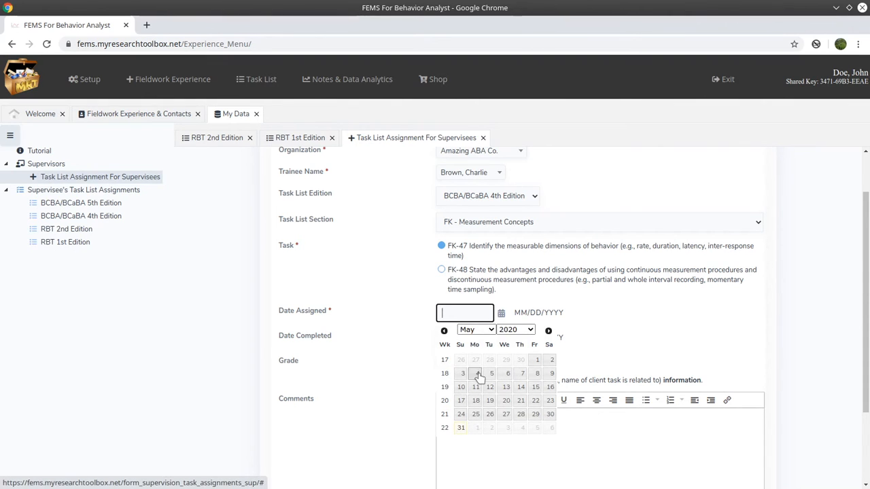
left_click(536, 361)
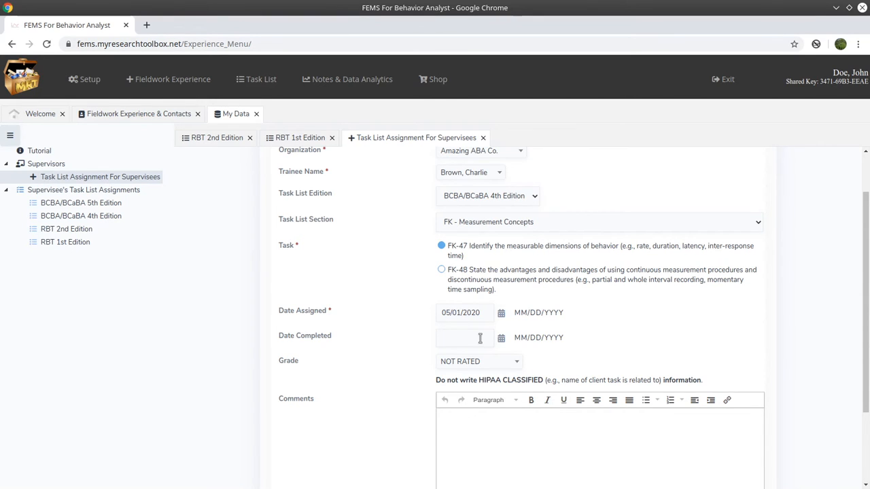
left_click(486, 363)
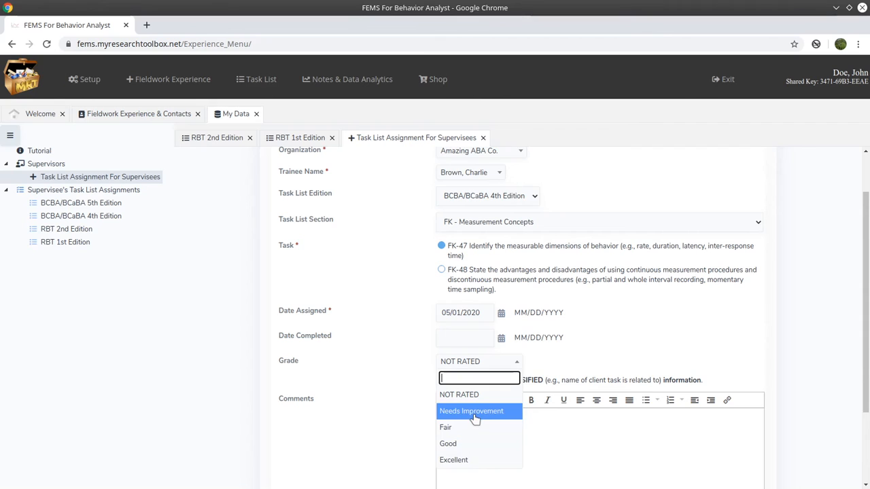
left_click(405, 341)
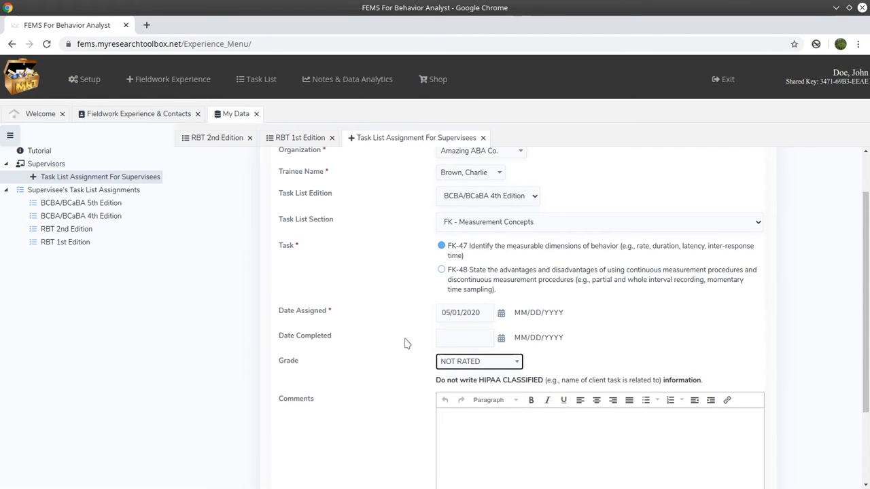
Enter the comment "Assigned Cooper book chapter 24 to read. Write a paragraph describing what type of measurement would be useful".
left_click(474, 418)
scroll(456, 411, "down", 1)
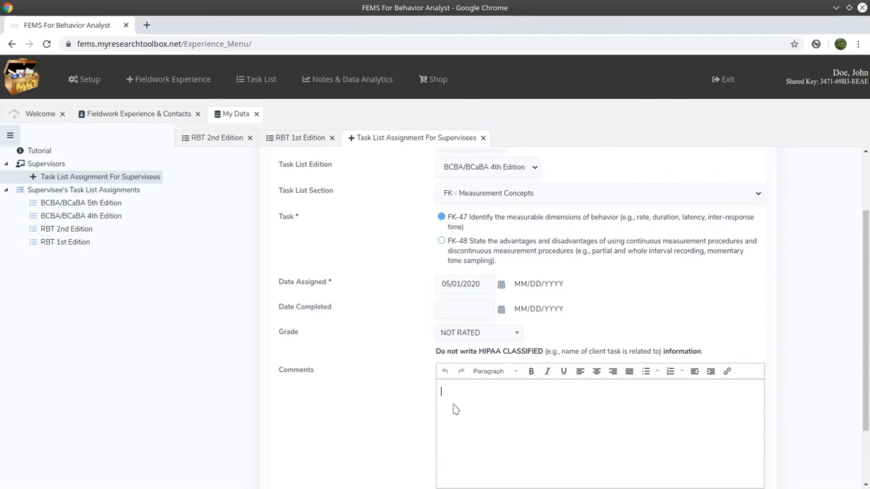
scroll(455, 408, "down", 1)
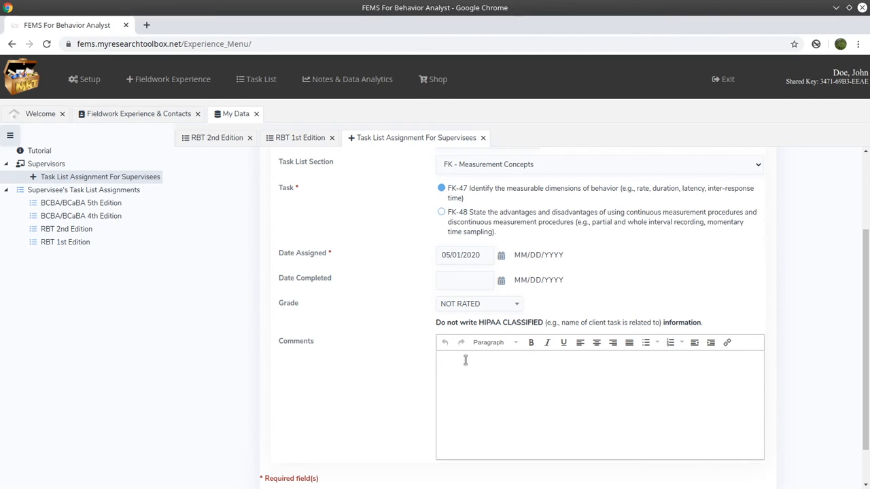
type("Assigne")
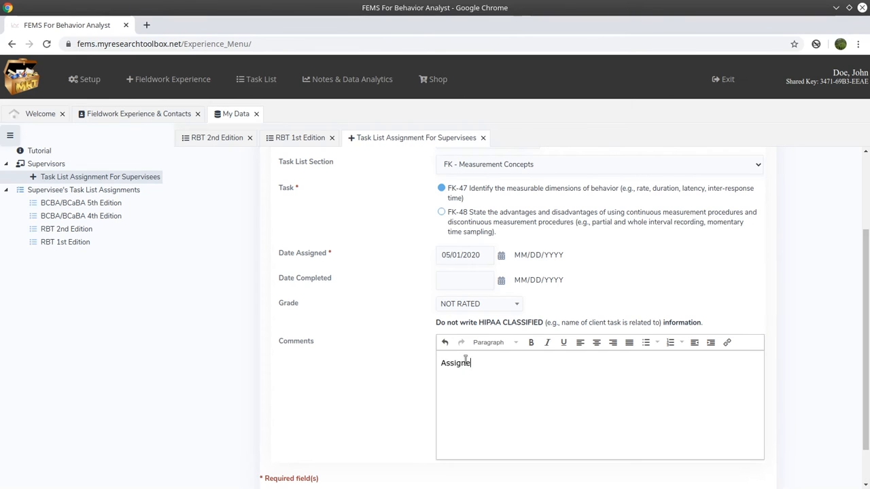
type("d Cooper book chapter 24 to read.")
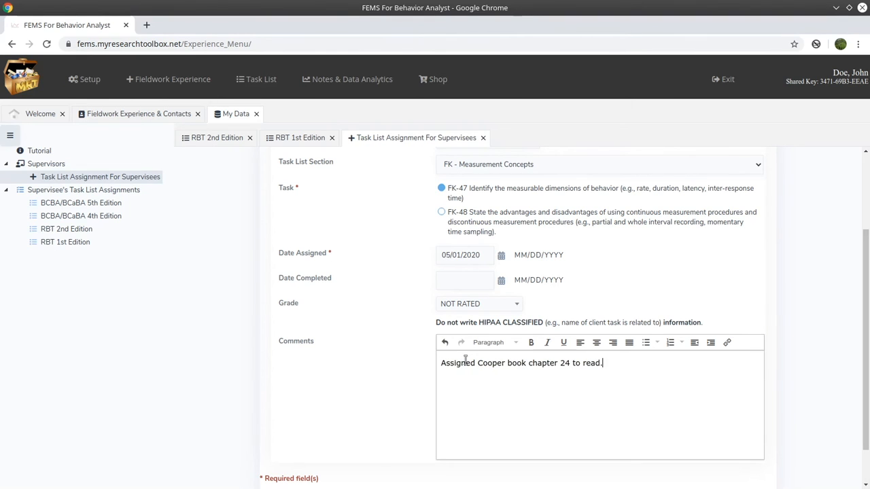
type(" Write a paragraph describing ")
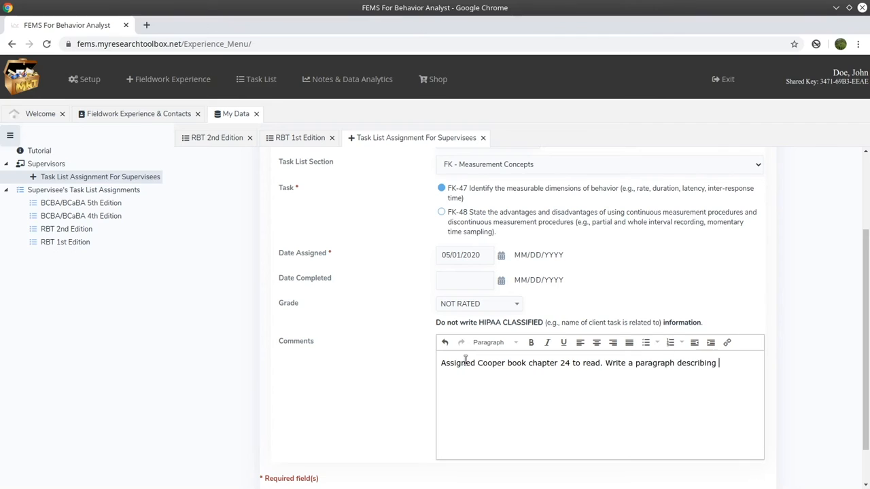
type("what type of measurement would be useful")
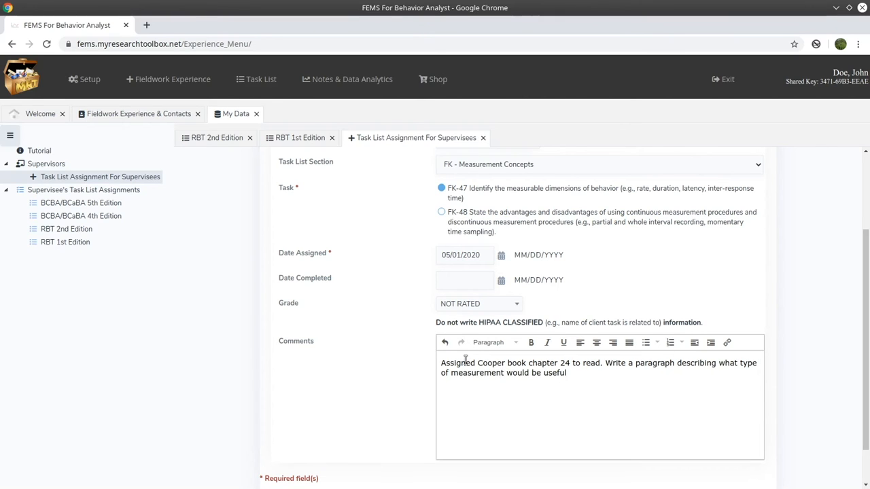
Replace "measurement" in the comment with "measurable dimension of behavior", correcting the spelling of "measurable".
key("Left")
key("Left")
key("Left")
key("Left")
key("Left")
key("Left")
key("Left")
key("Left")
key("Left")
key("Left")
key("Left")
key("Left")
key("Left")
key("Left")
key("Left")
key("Left")
key("Left")
key("Delete")
key("BackSpace")
key("BackSpace")
key("BackSpace")
key("BackSpace")
key("BackSpace")
key("BackSpace")
key("BackSpace")
key("BackSpace")
key("BackSpace")
key("BackSpace")
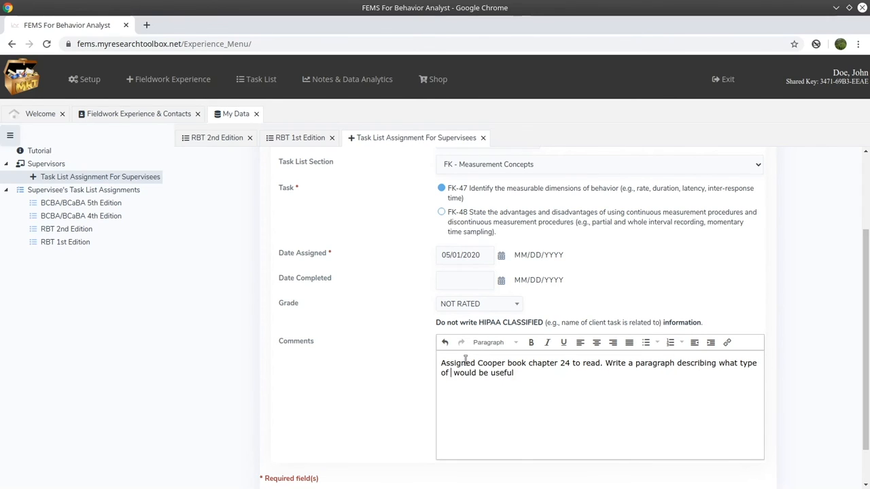
type("measureable dimension of behavior")
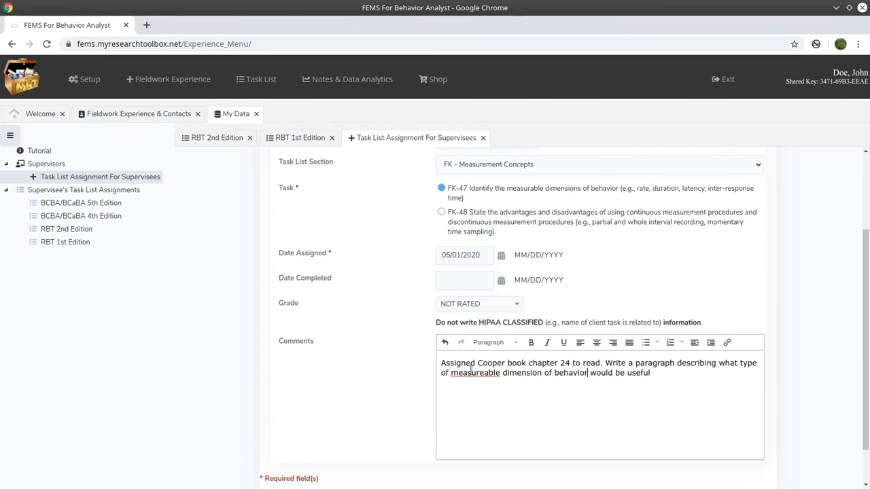
right_click(474, 372)
left_click(501, 217)
Finish the comment's second sentence with "for each problem behavior you are currently collecting data.".
left_click(654, 371)
type("for each problem behavior ")
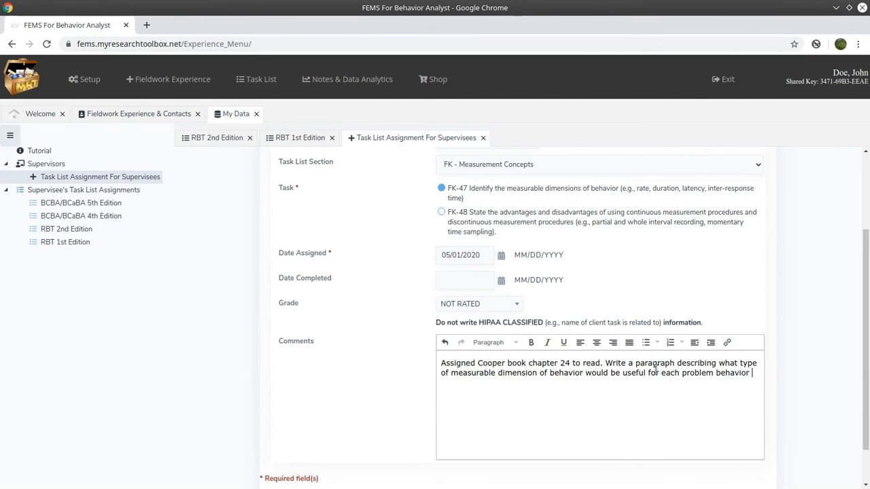
type("you are currently collecting data.")
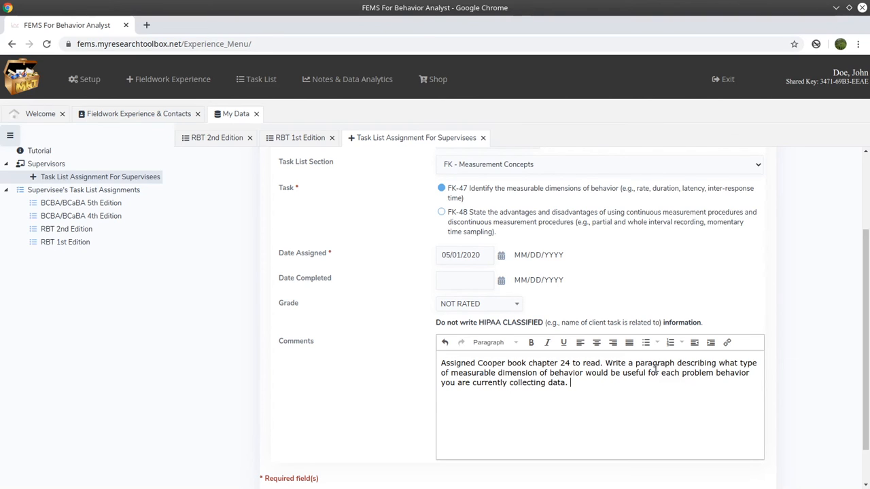
type("Albert")
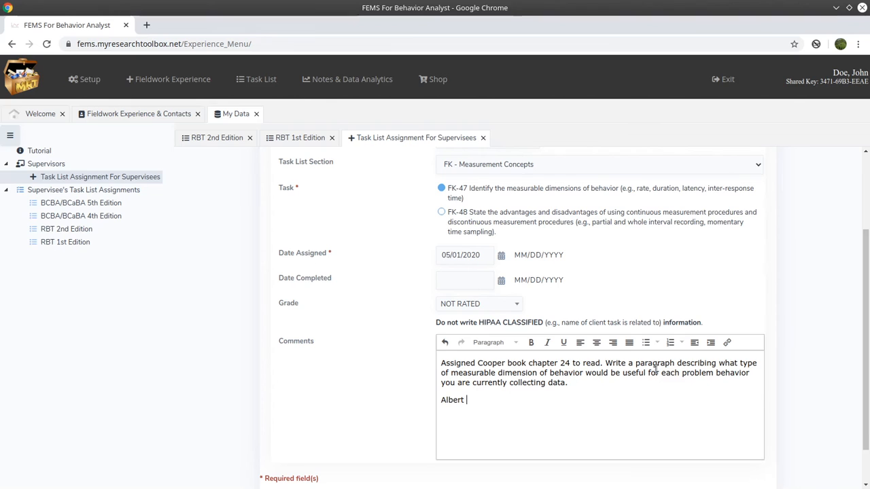
key("BackSpace")
key("BackSpace")
key("BackSpace")
key("BackSpace")
key("BackSpace")
key("BackSpace")
key("BackSpace")
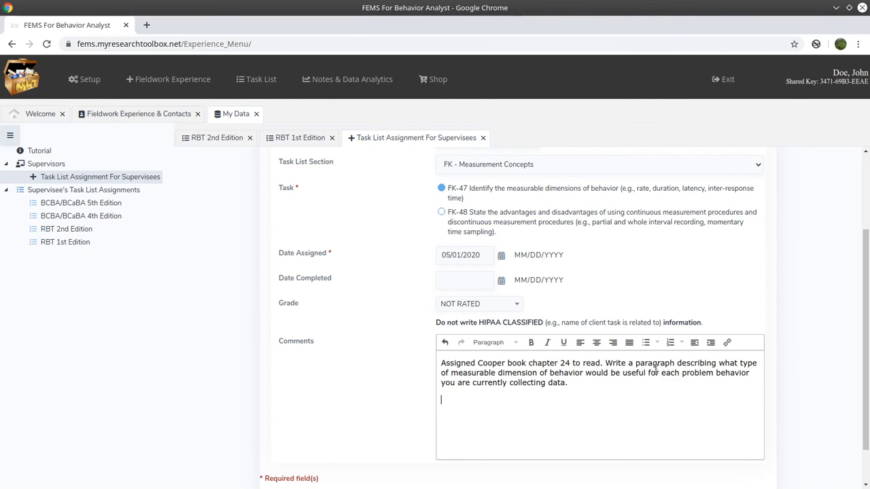
Review the completed assignment form and add the new task assignment.
scroll(351, 373, "down", 1)
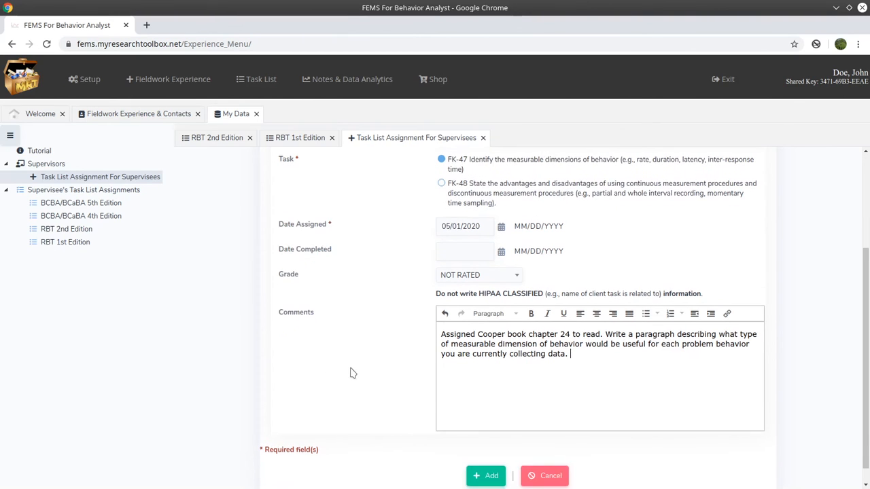
scroll(355, 372, "up", 2)
scroll(359, 368, "down", 2)
scroll(361, 369, "up", 2)
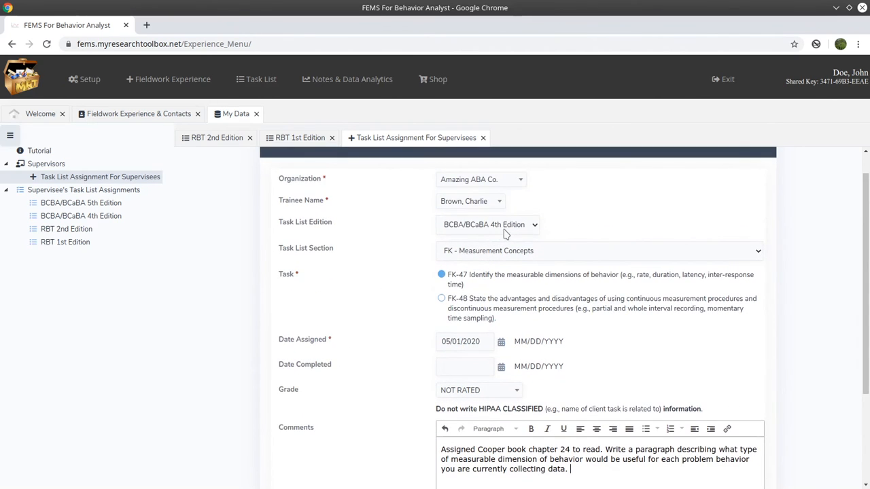
scroll(360, 314, "down", 3)
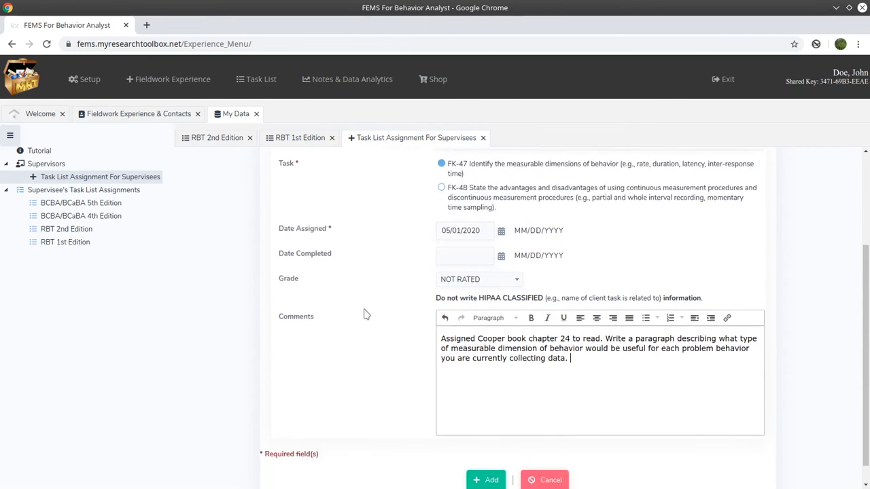
left_click(488, 456)
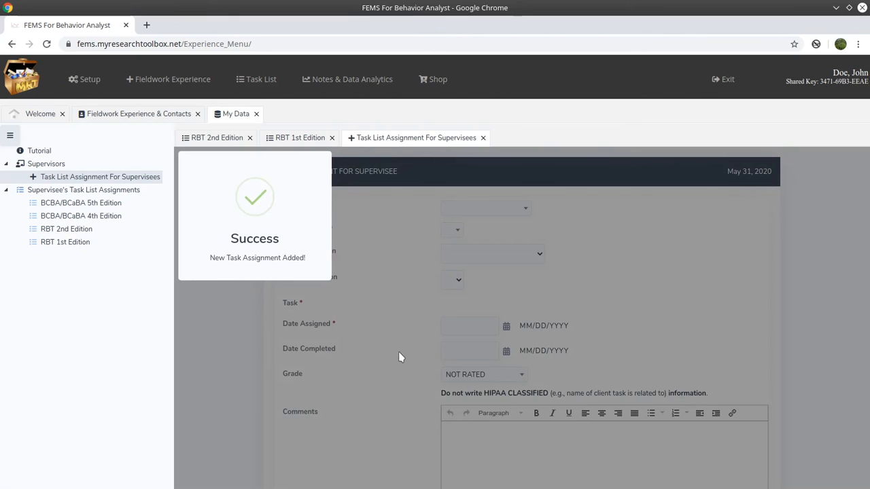
scroll(394, 317, "down", 1)
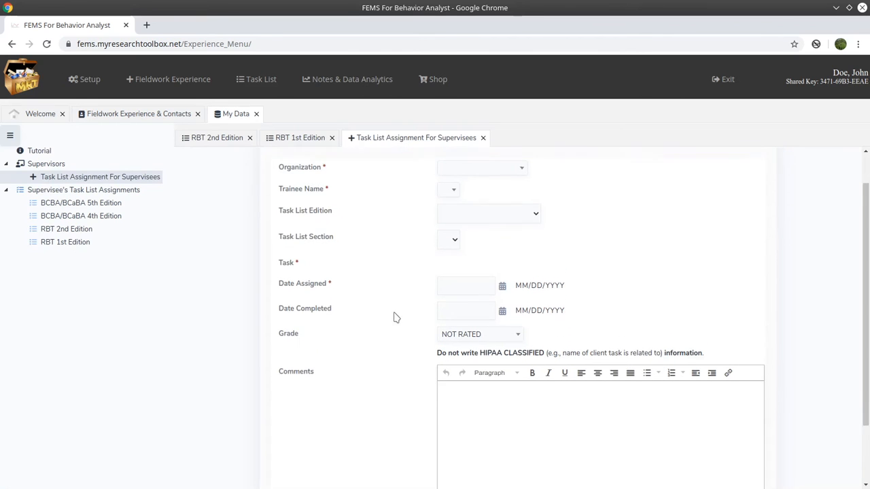
View the supervisees' BCBA/BCaBA 4th Edition task list assignments and close that page, the assignment form and both RBT edition pages.
scroll(396, 317, "down", 1)
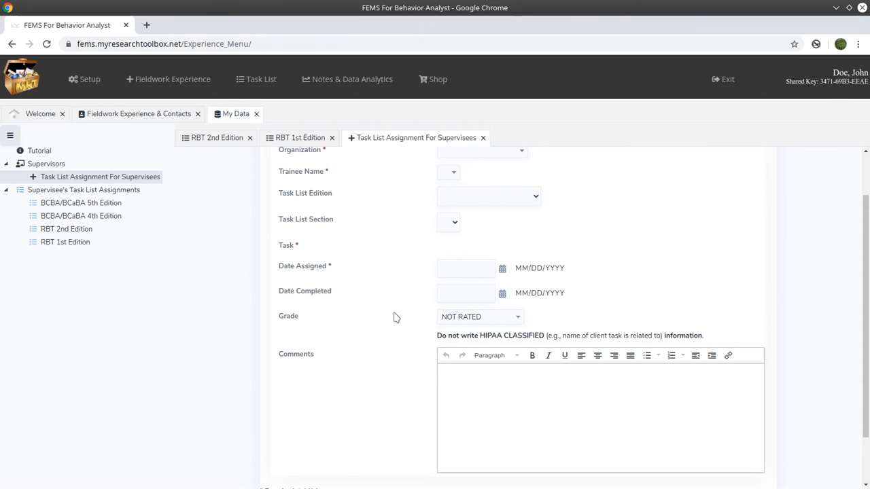
left_click(112, 217)
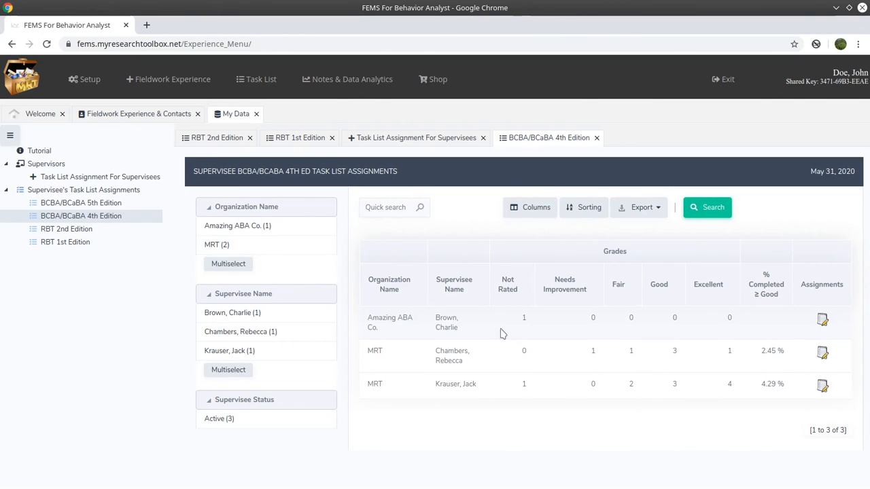
left_click(597, 137)
left_click(483, 138)
left_click(332, 137)
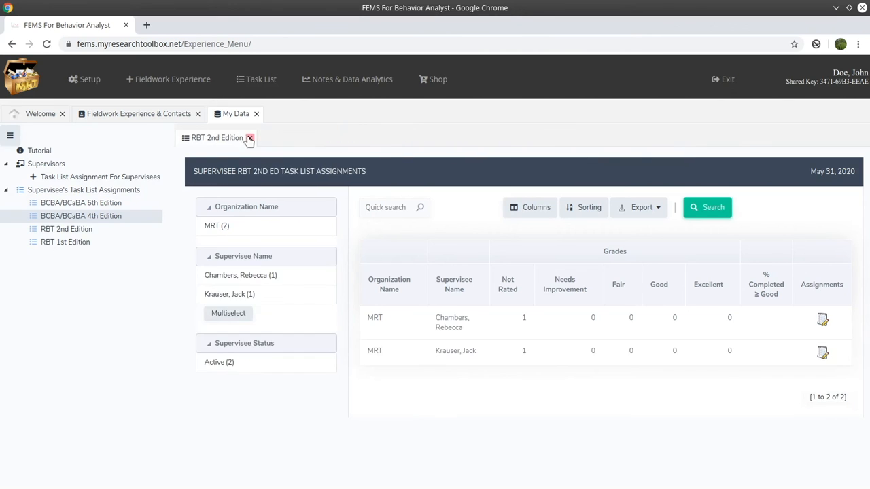
left_click(249, 138)
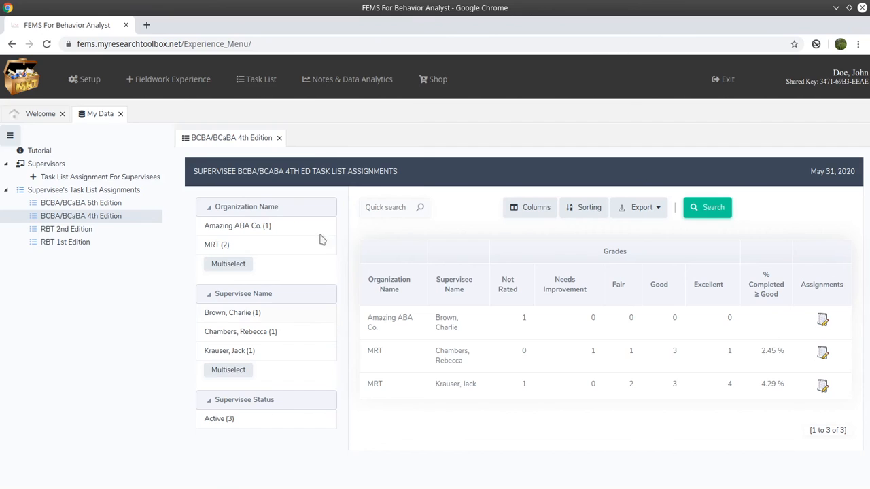
Open the task list Supervisee Reports for supervising and view the BCBA/BCaBA 4th Edition tasks report.
mouse_move(286, 155)
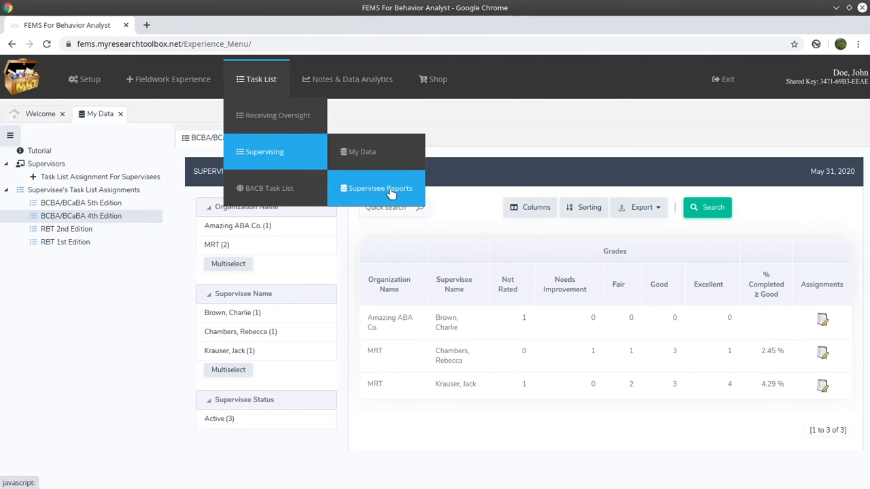
left_click(390, 190)
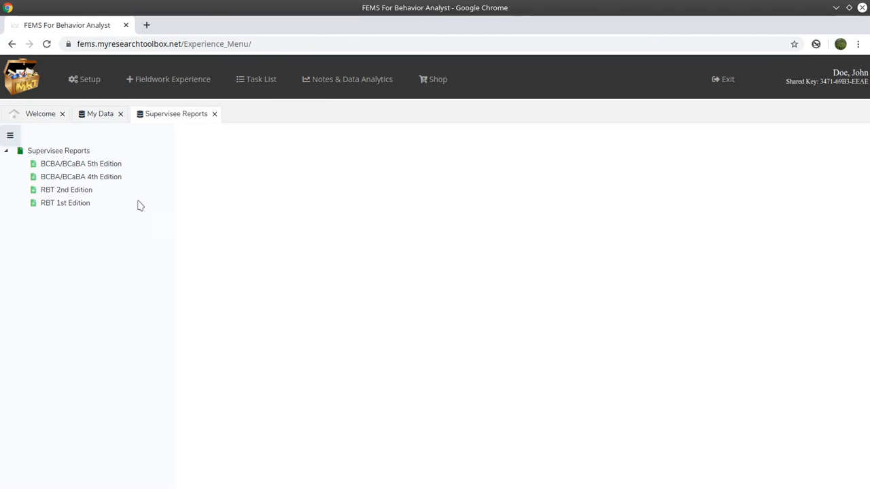
left_click(104, 180)
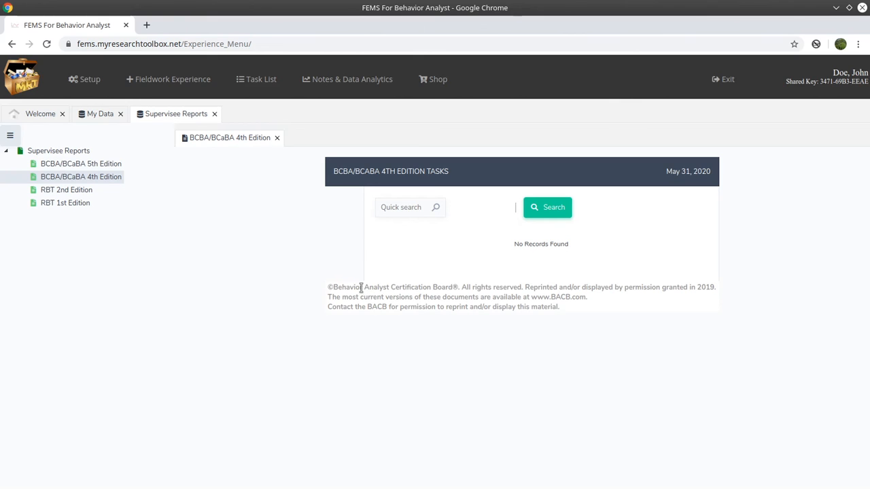
Close the BCBA/BCaBA 4th Edition report, Supervisee Reports and My Data, leaving only the Welcome page open.
left_click(276, 138)
left_click(214, 114)
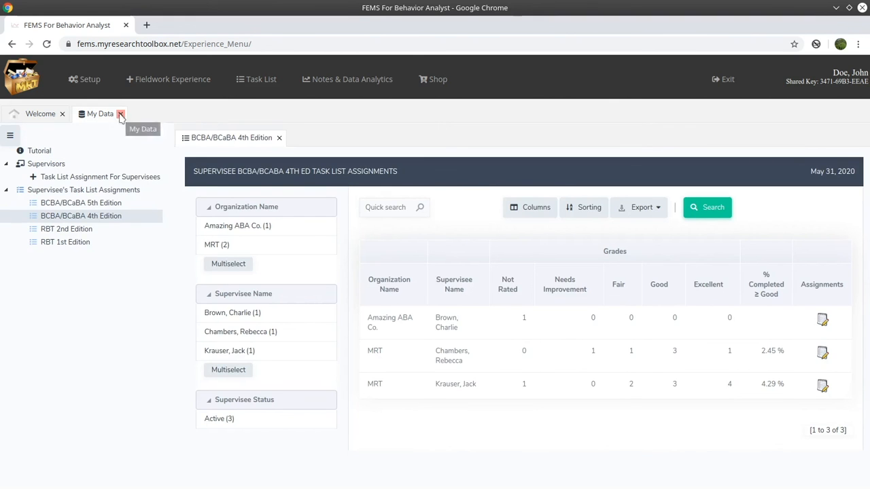
left_click(121, 113)
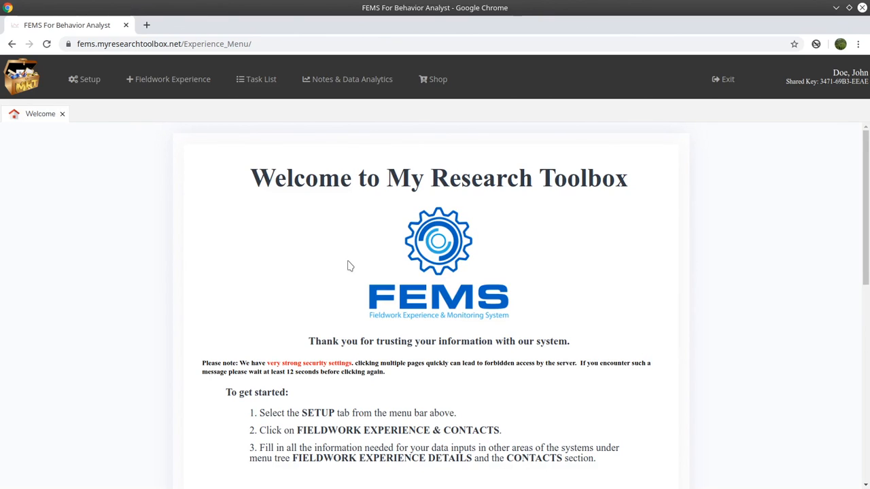